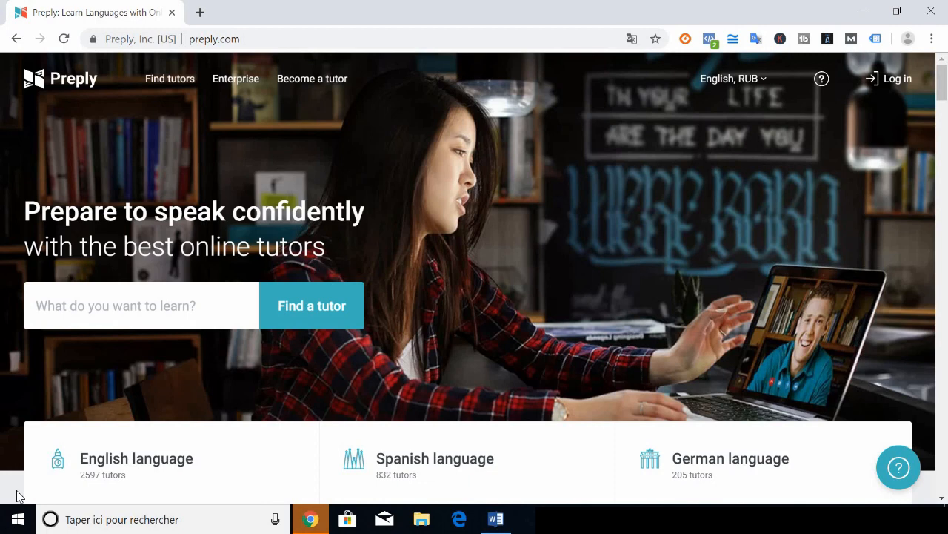
Switch the Preply site language from English to Français
click(717, 83)
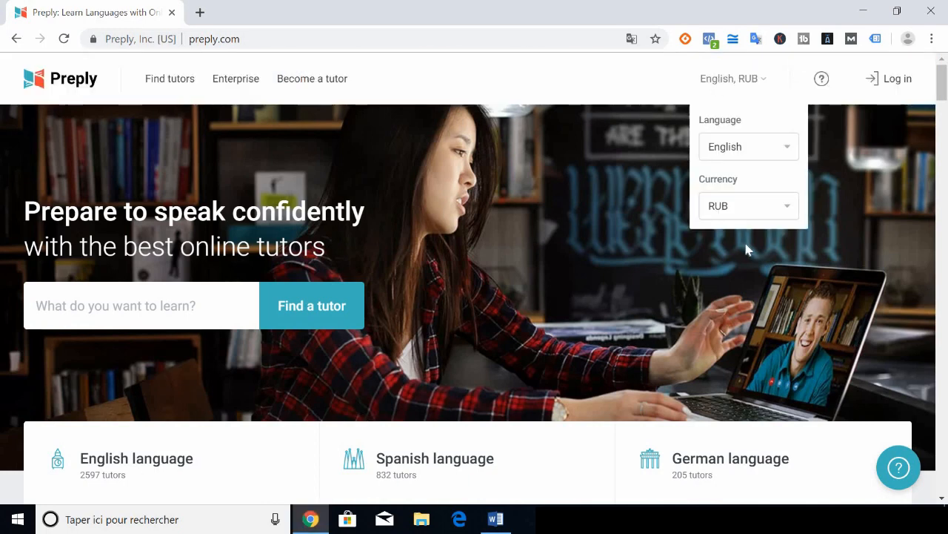
click(728, 151)
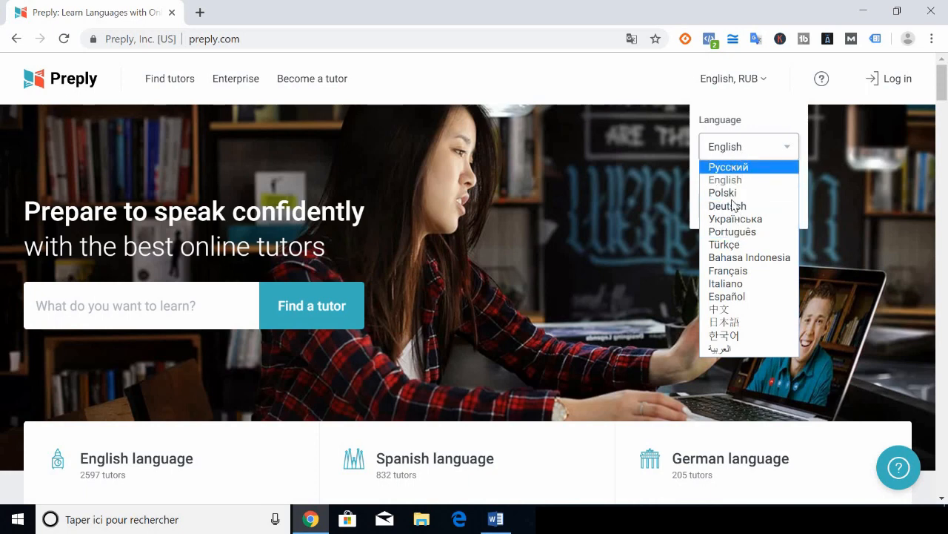
click(729, 272)
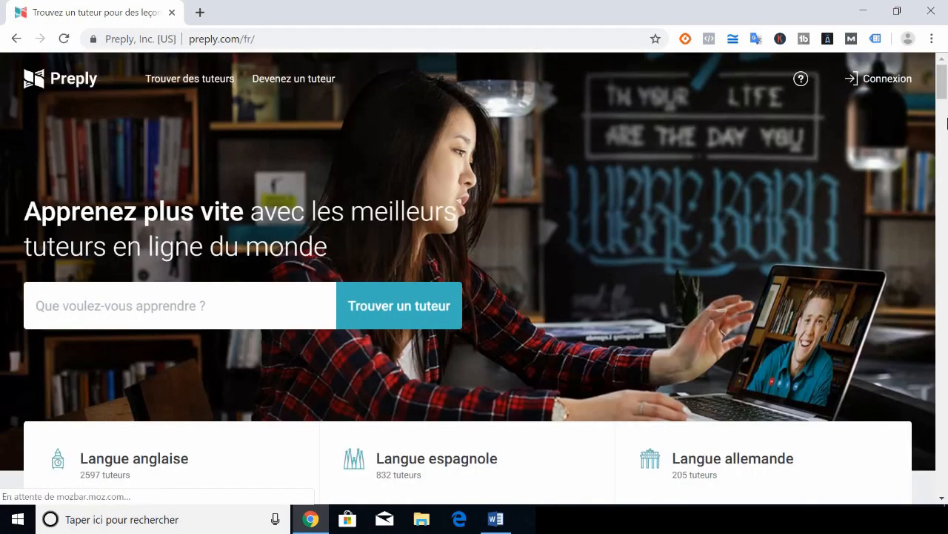
Change the displayed currency from RUB to EUR under Devise
click(729, 79)
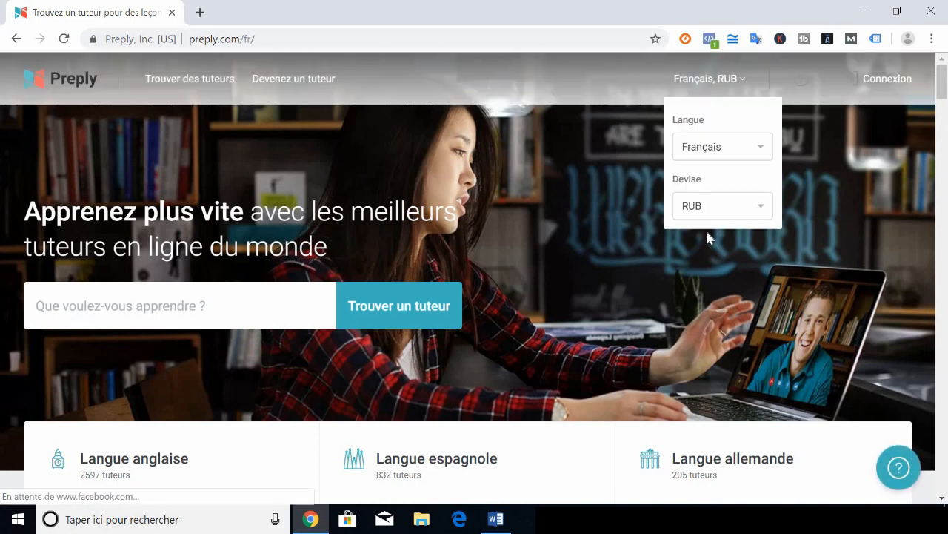
click(699, 213)
click(697, 252)
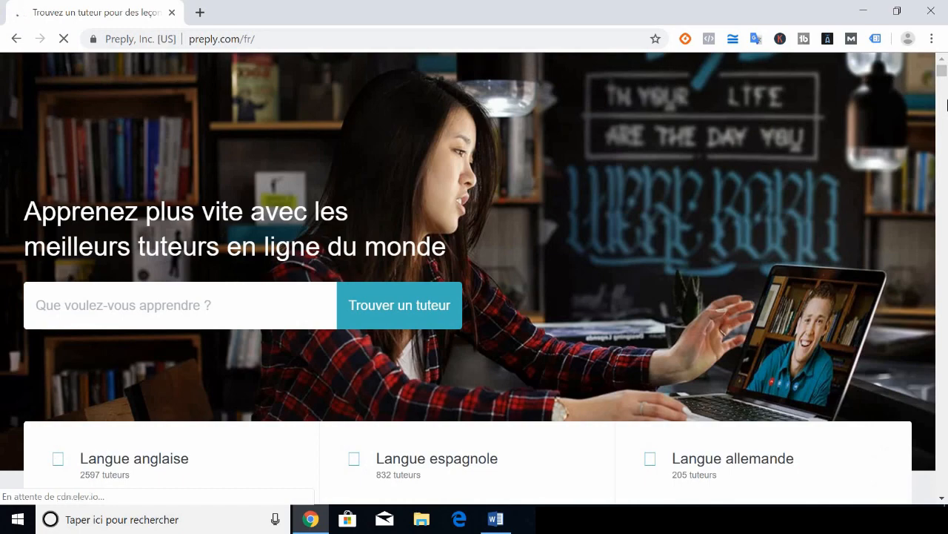
Start tutor registration via 'Devenez un tuteur', signing up with an e-mail address
drag(945, 92, 945, 357)
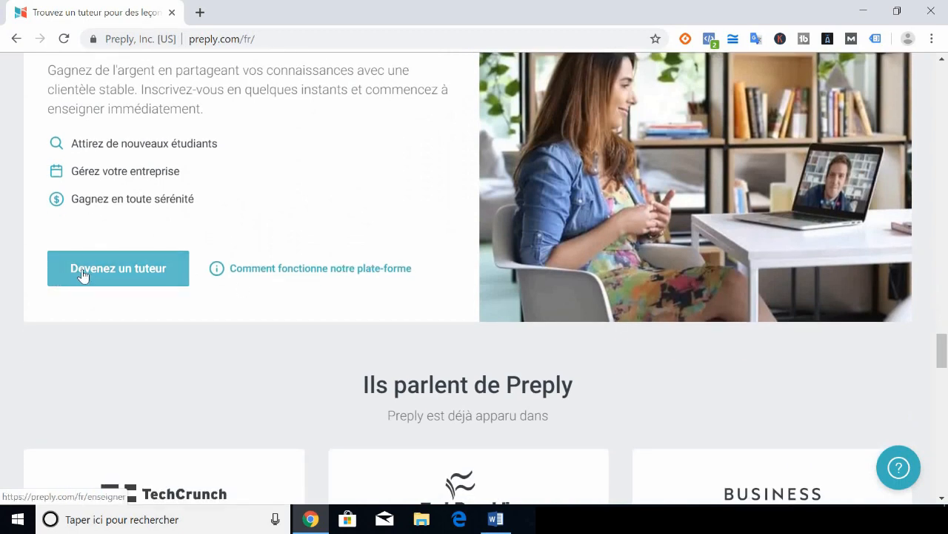
click(97, 269)
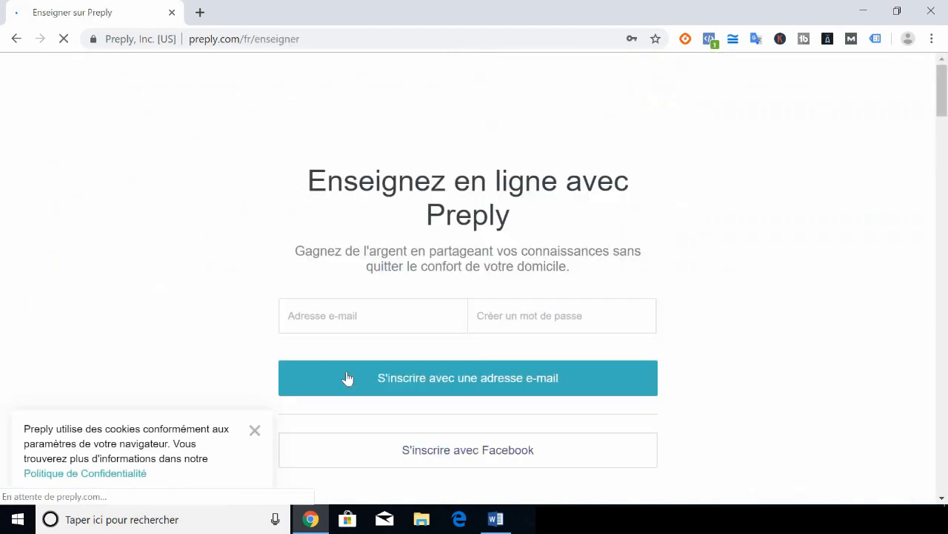
click(447, 385)
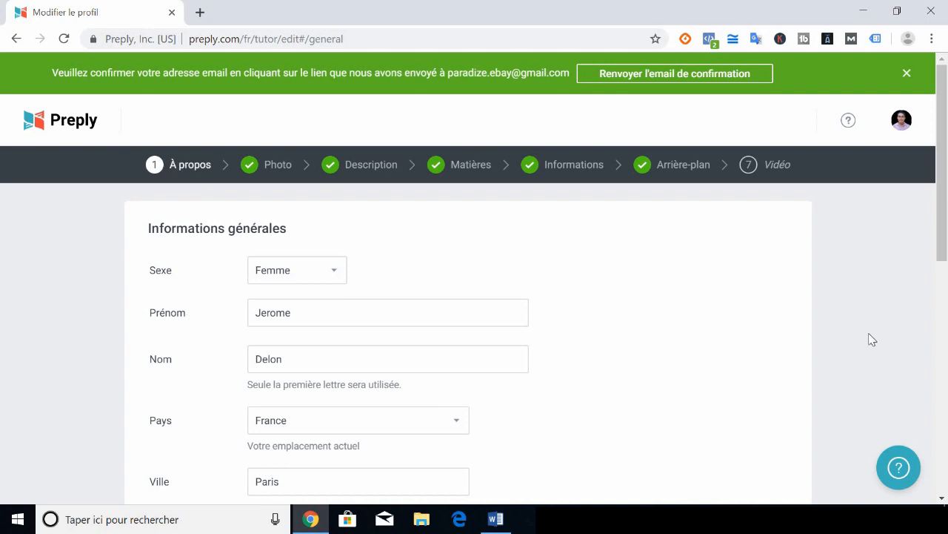
Choose Homme in the Sexe dropdown and check the Paris city entry
click(946, 272)
drag(946, 257, 947, 200)
scroll(482, 155, up, 2)
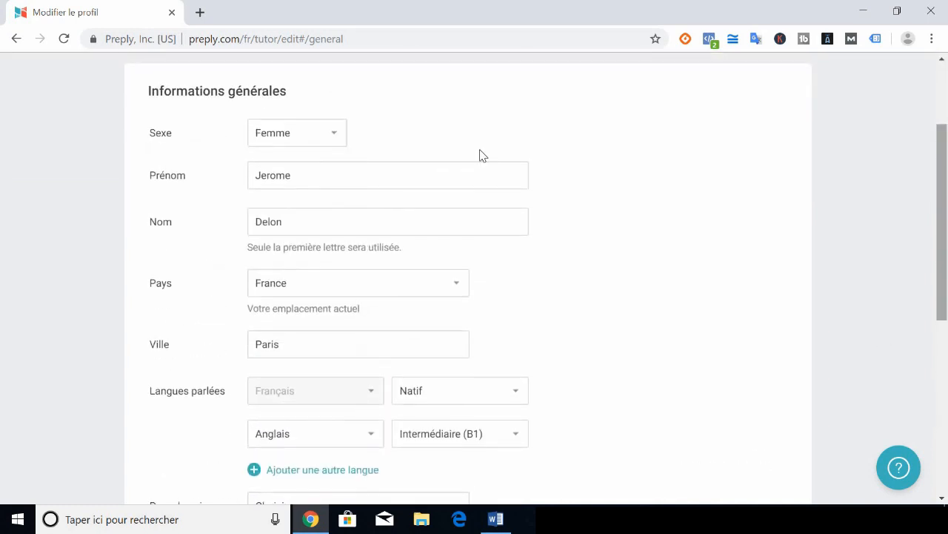
click(307, 134)
click(304, 180)
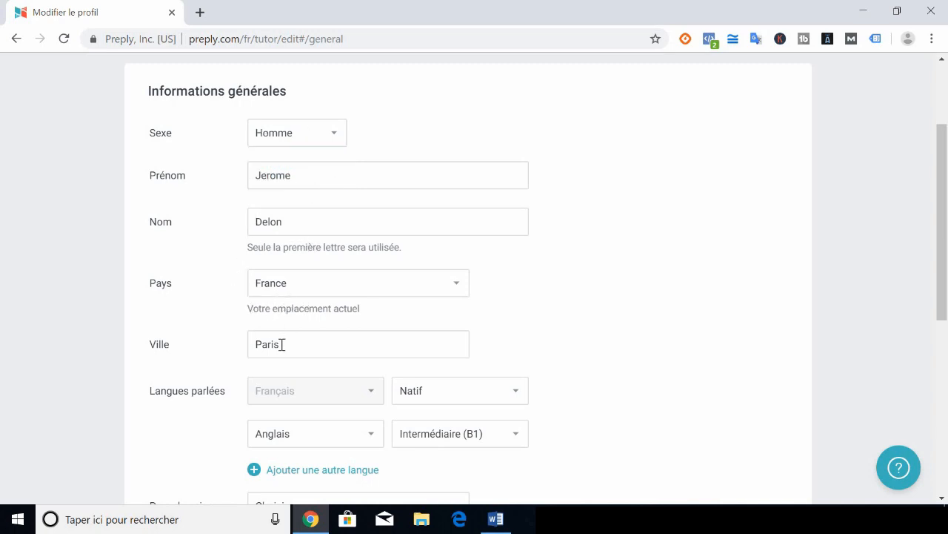
drag(282, 344, 209, 350)
click(92, 312)
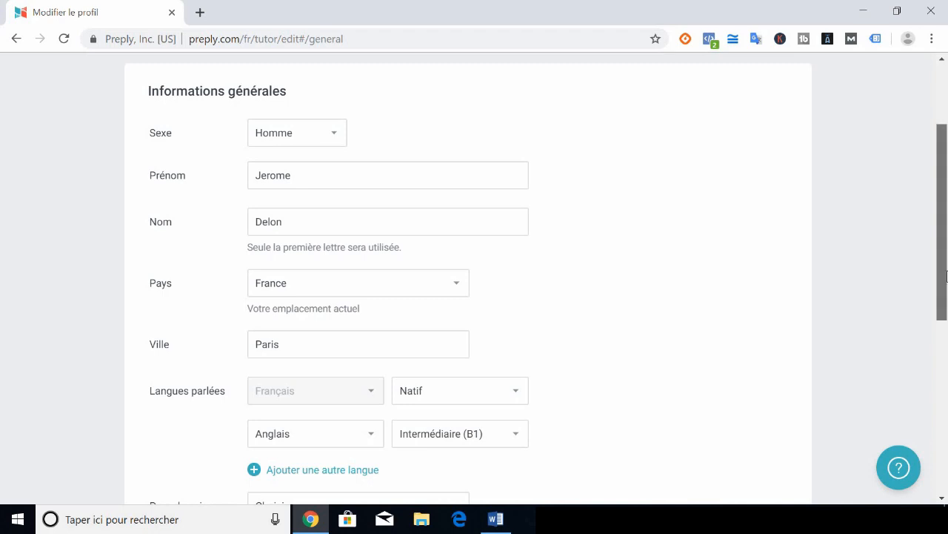
drag(943, 270, 946, 318)
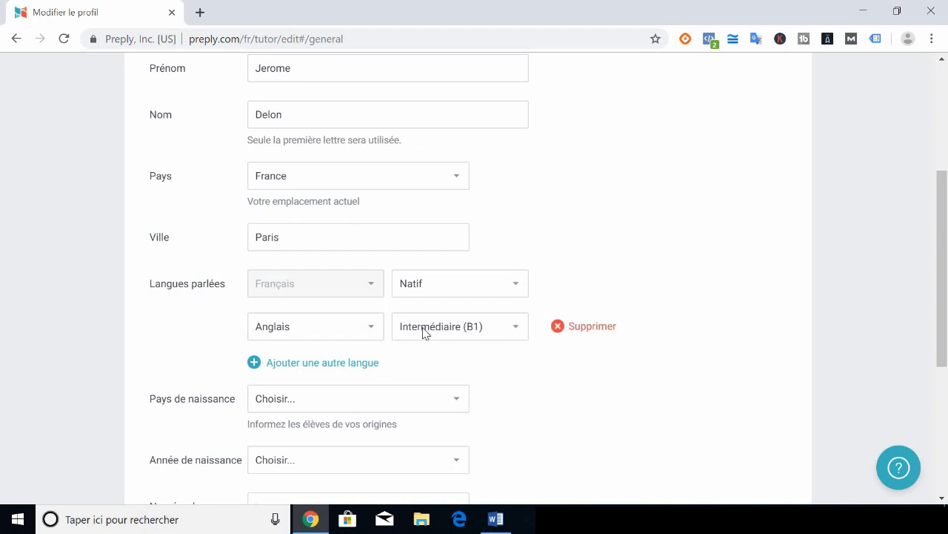
click(424, 330)
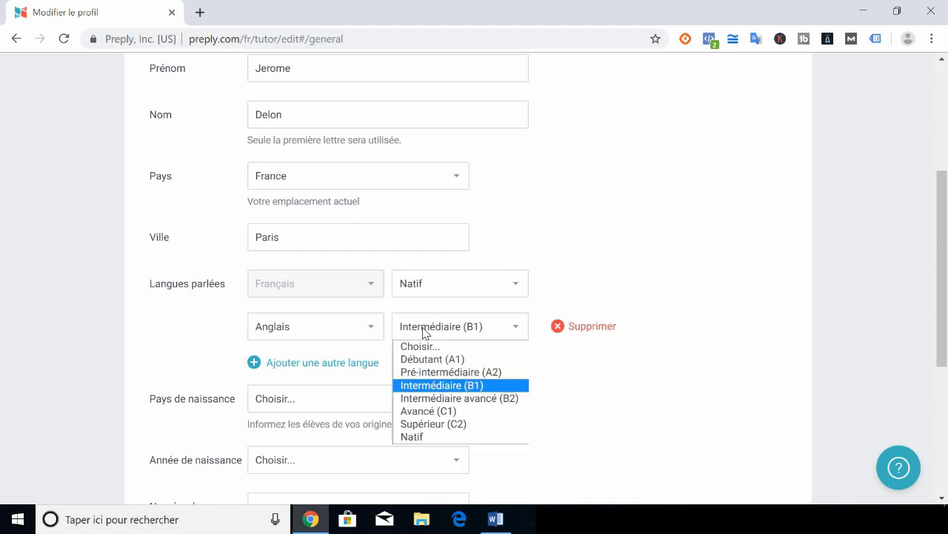
click(738, 264)
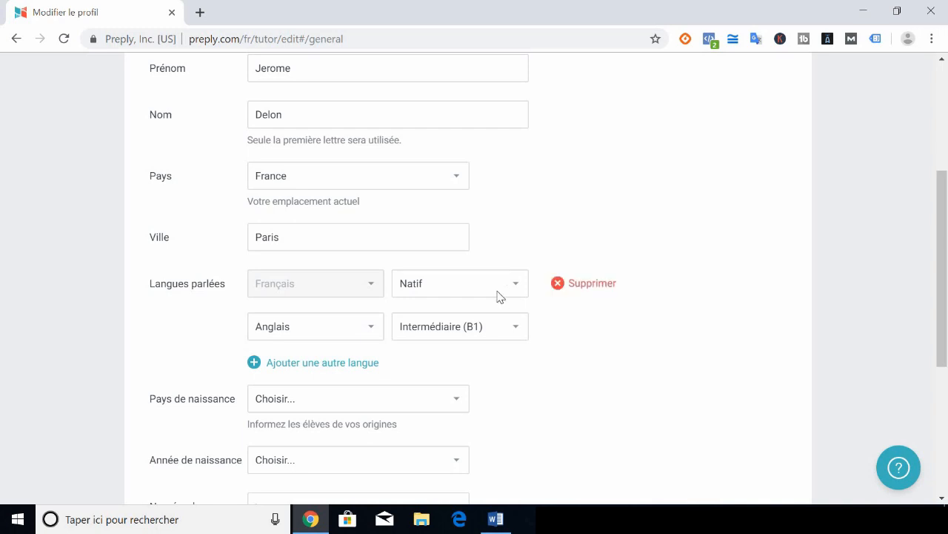
click(479, 321)
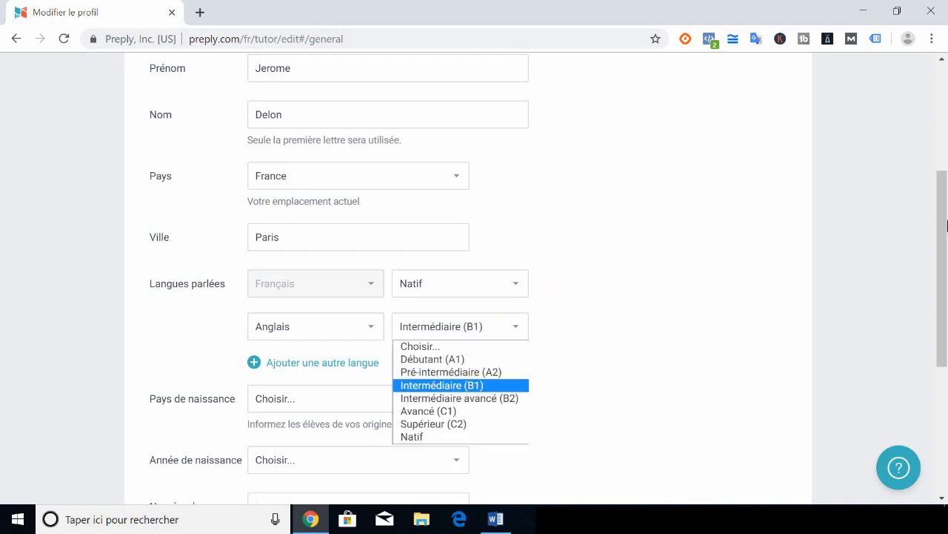
scroll(523, 312, down, 1)
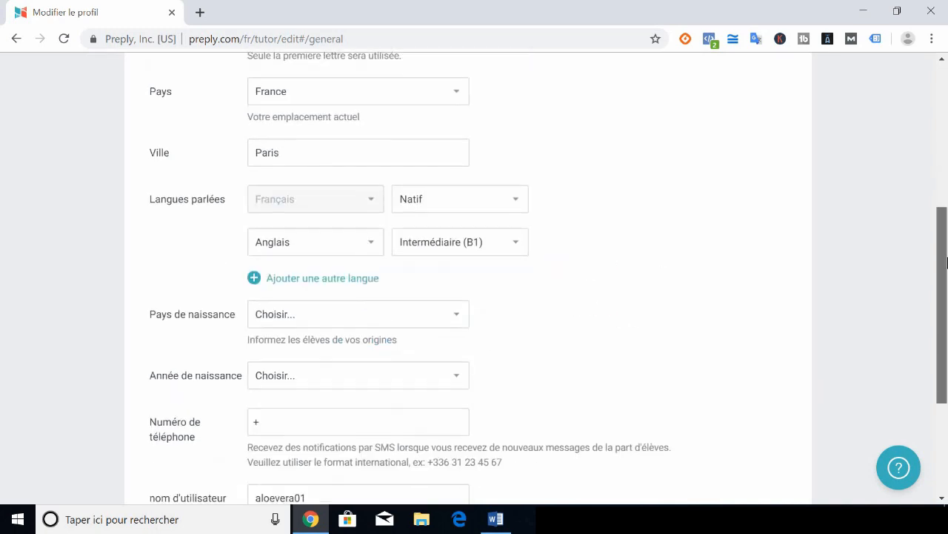
Set the birth country to France and the birth year to 1989
click(361, 314)
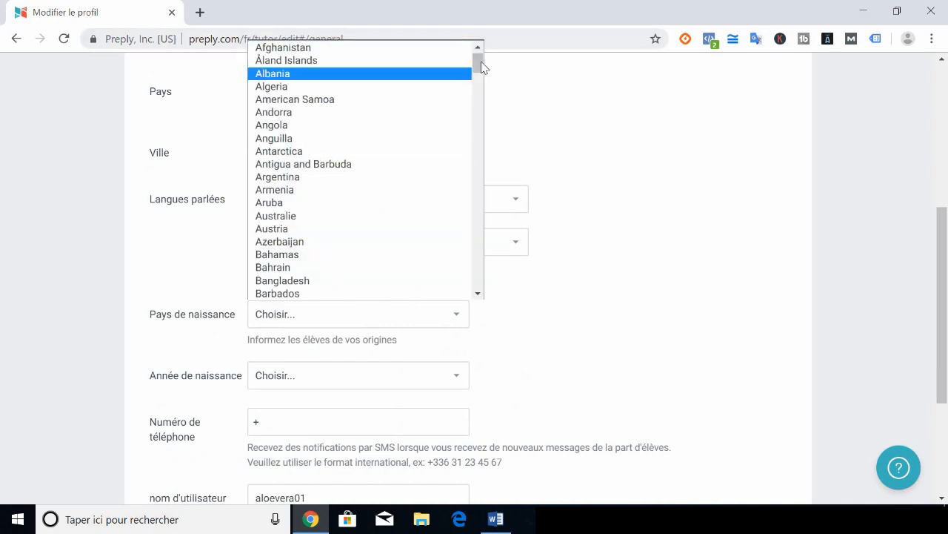
drag(479, 61, 477, 131)
click(357, 100)
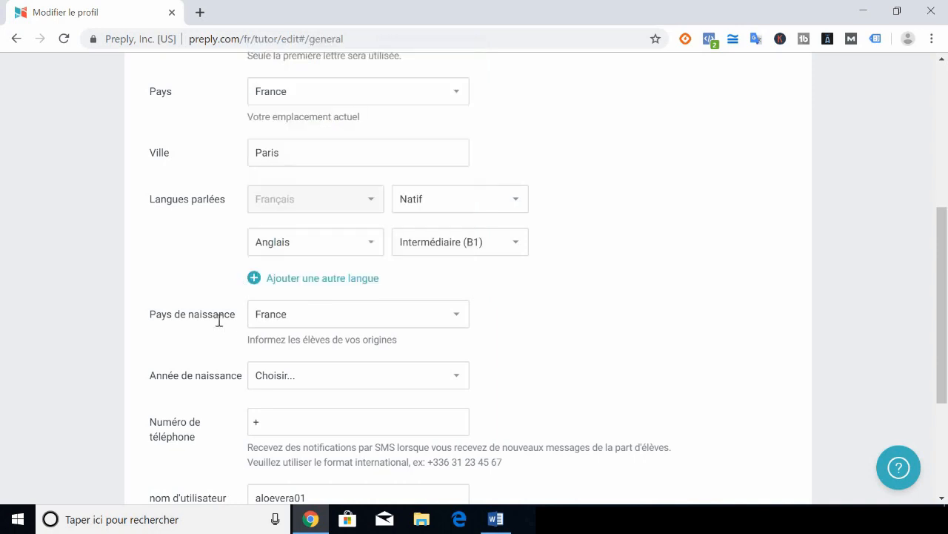
click(287, 373)
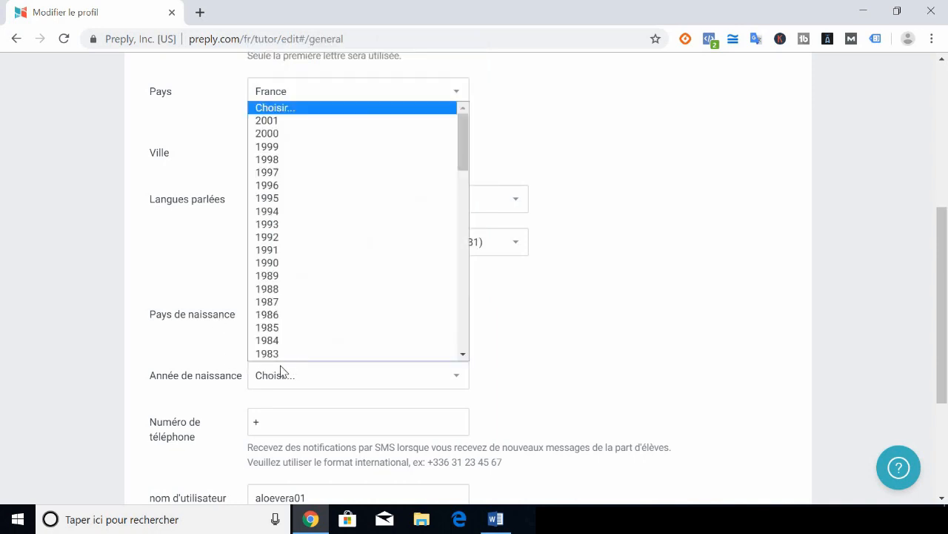
click(299, 278)
Enter the phone number and submit the general information with 'Page suivants'
click(284, 428)
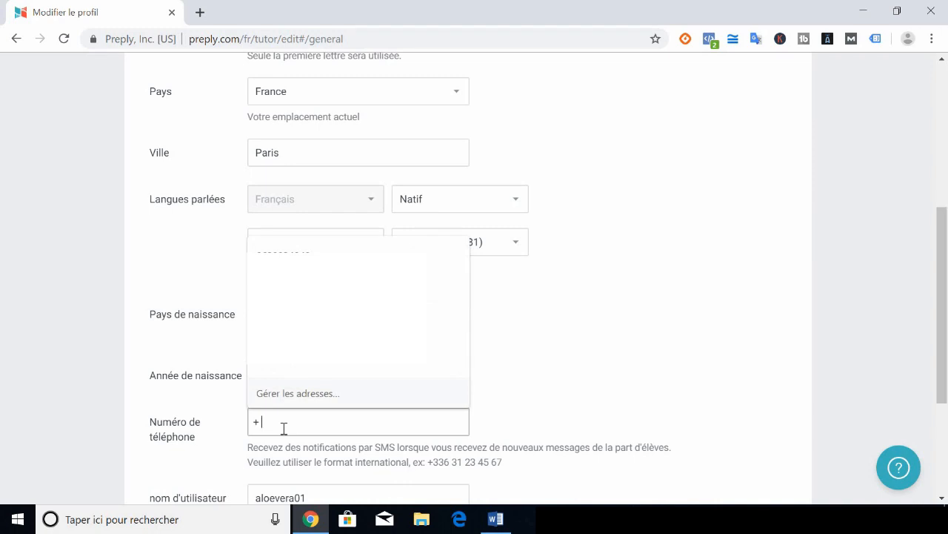
click(790, 427)
drag(946, 357, 947, 443)
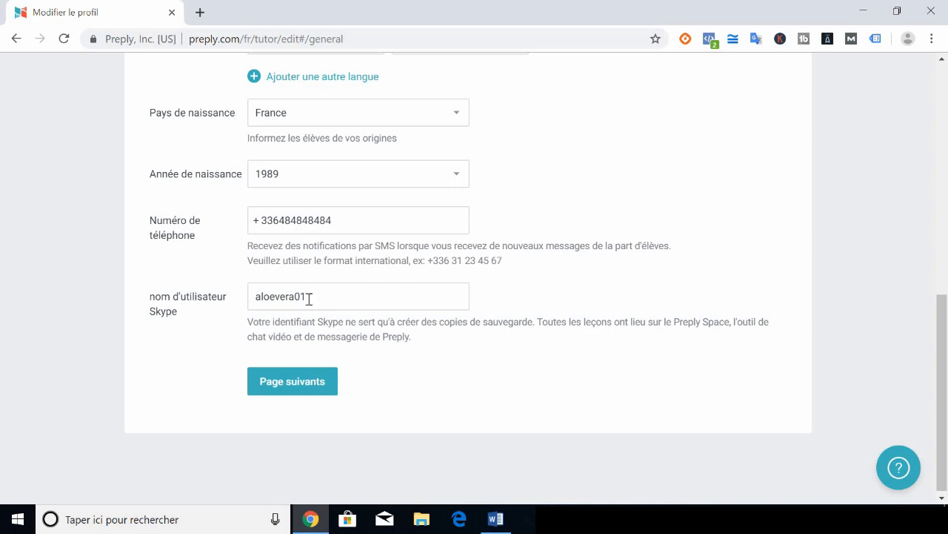
click(256, 386)
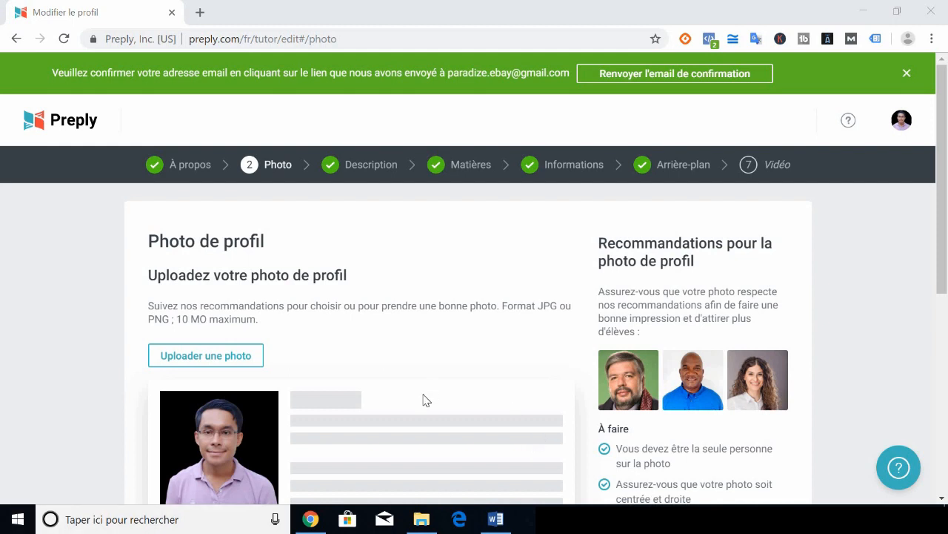
Scroll down to view the uploaded portrait in the profile-photo preview
drag(947, 276, 947, 336)
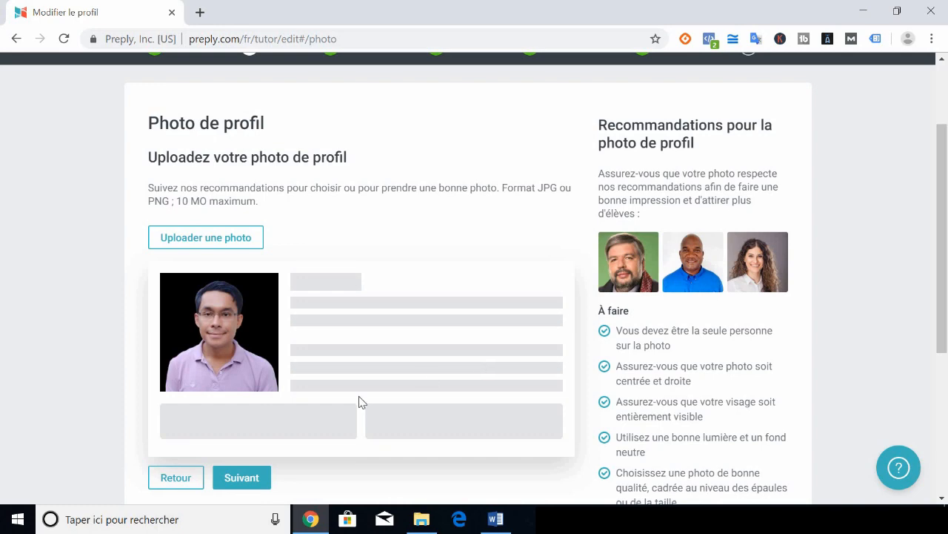
Go to the description step and select text in the 'French native speaker - Conversation / Exam' title
click(239, 480)
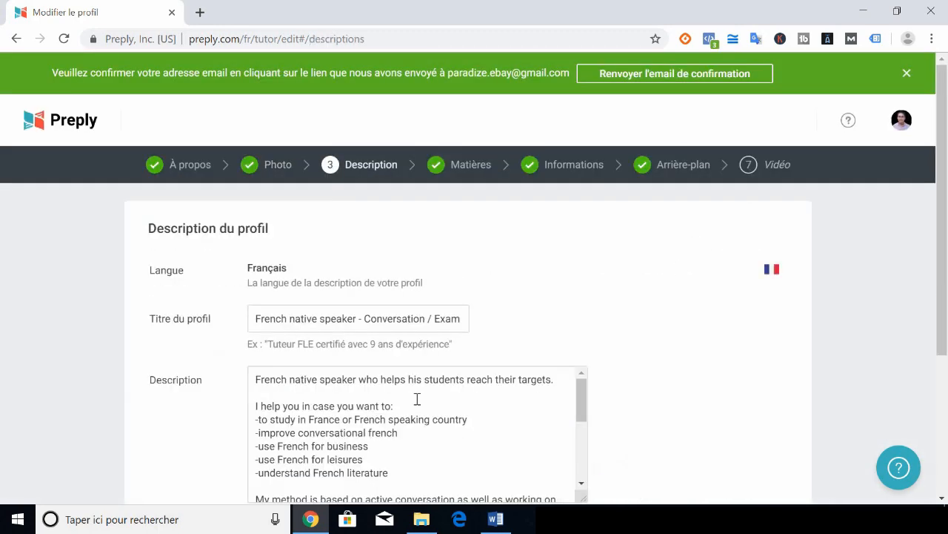
drag(947, 172, 947, 258)
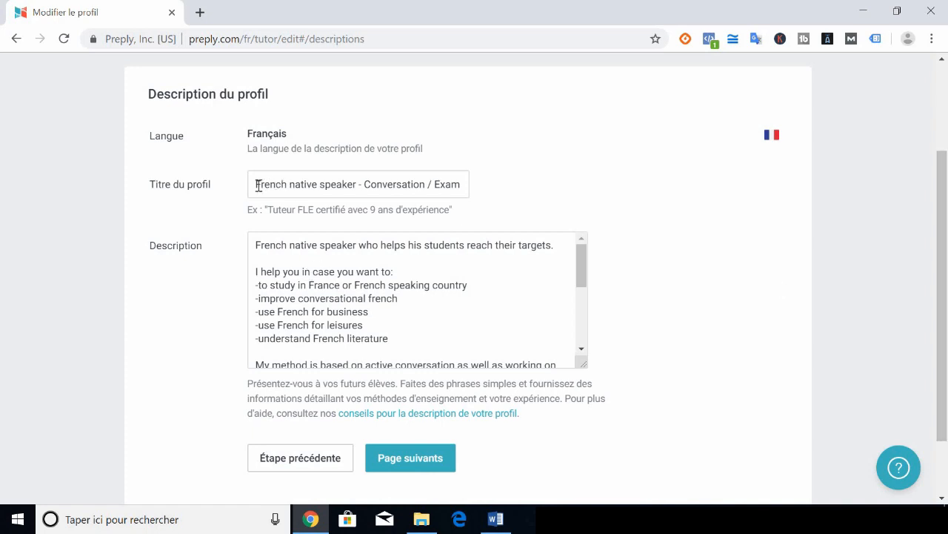
drag(258, 185, 521, 205)
drag(293, 183, 152, 181)
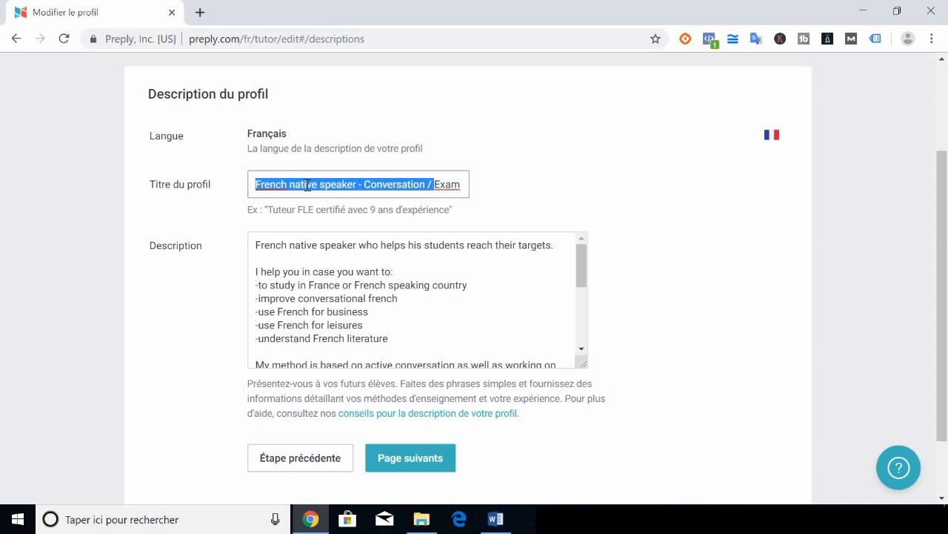
click(332, 185)
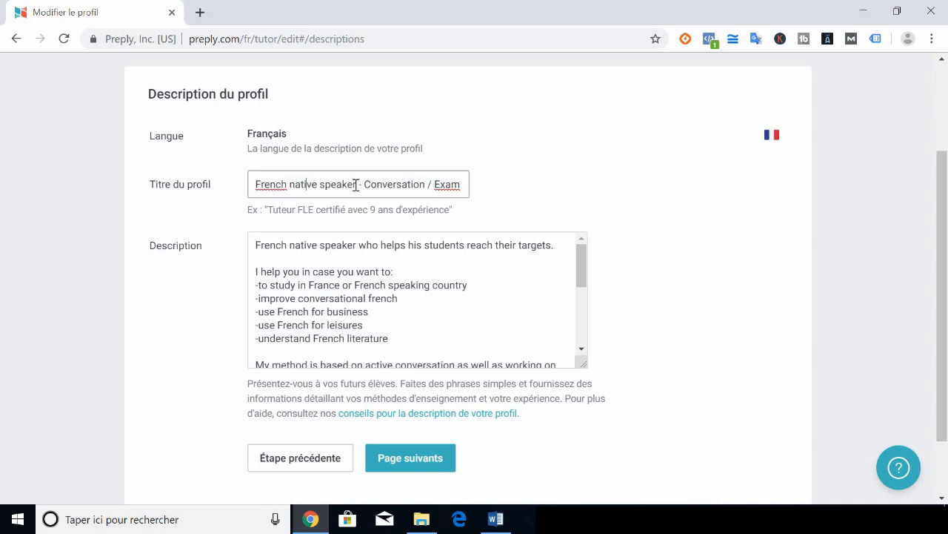
drag(367, 185, 433, 185)
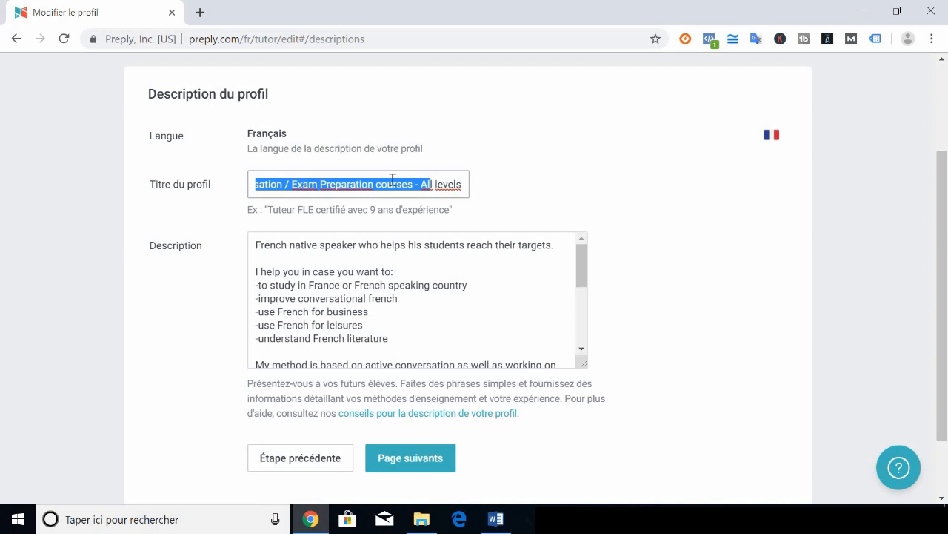
drag(423, 184, 493, 195)
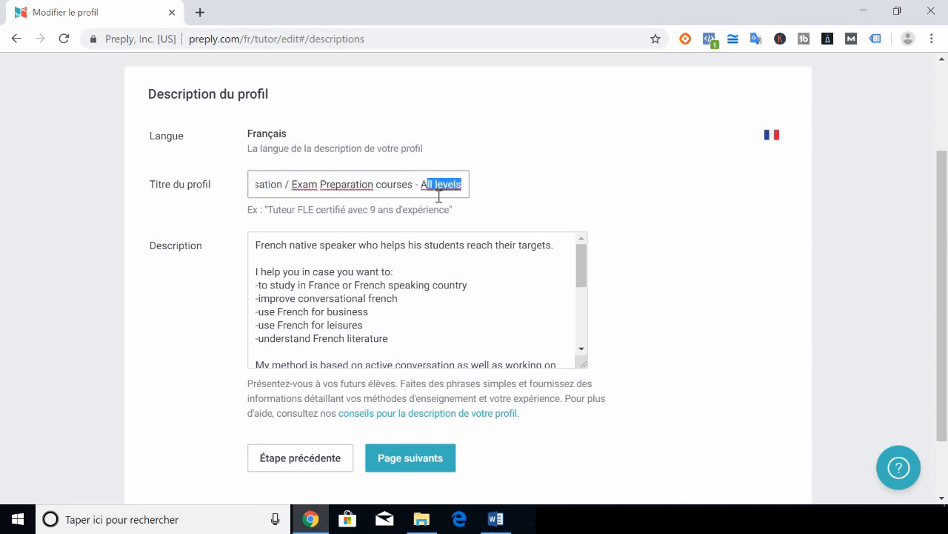
click(400, 260)
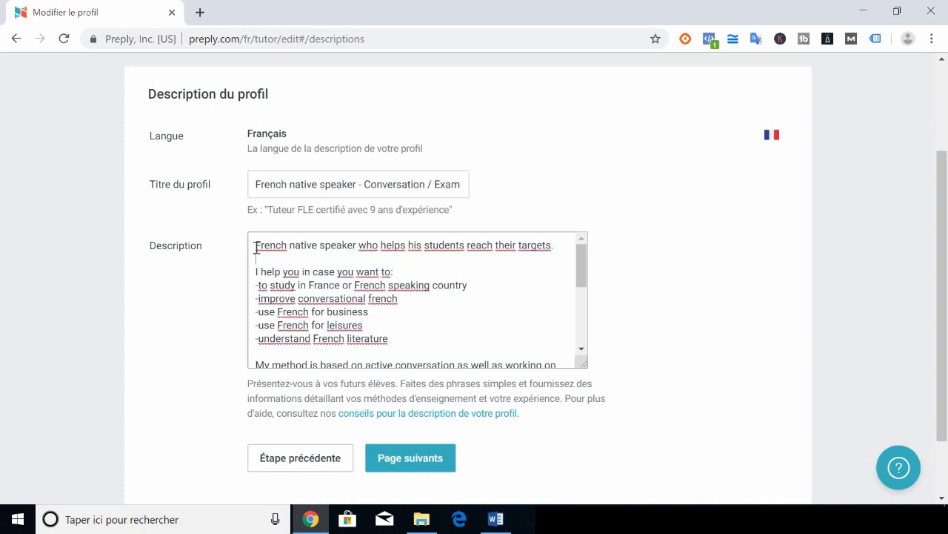
drag(255, 244, 400, 267)
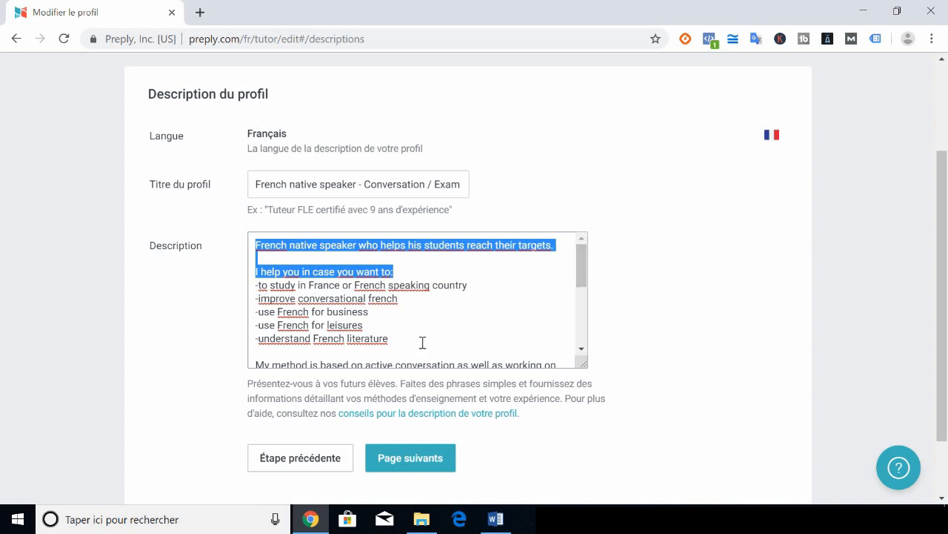
drag(419, 340, 250, 288)
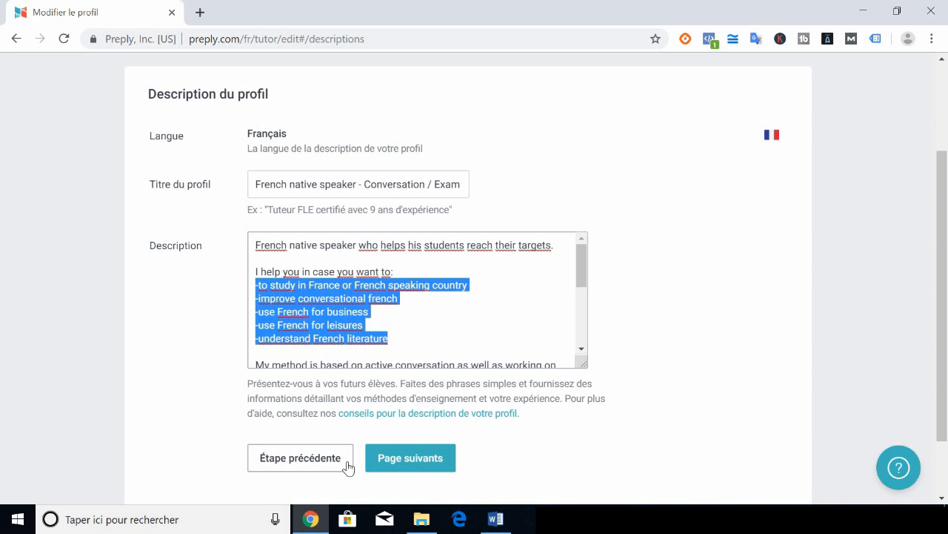
scroll(265, 298, down, 1)
drag(264, 297, 368, 314)
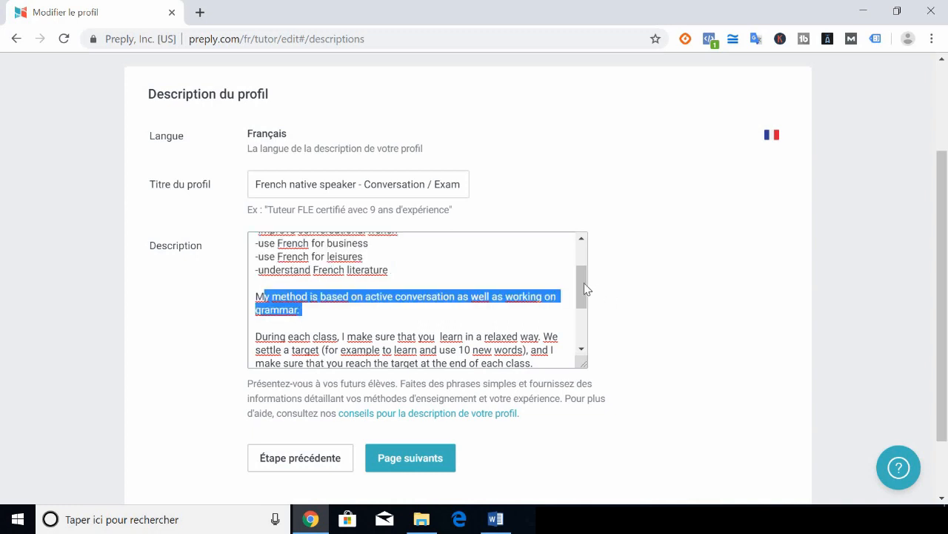
drag(585, 301, 586, 315)
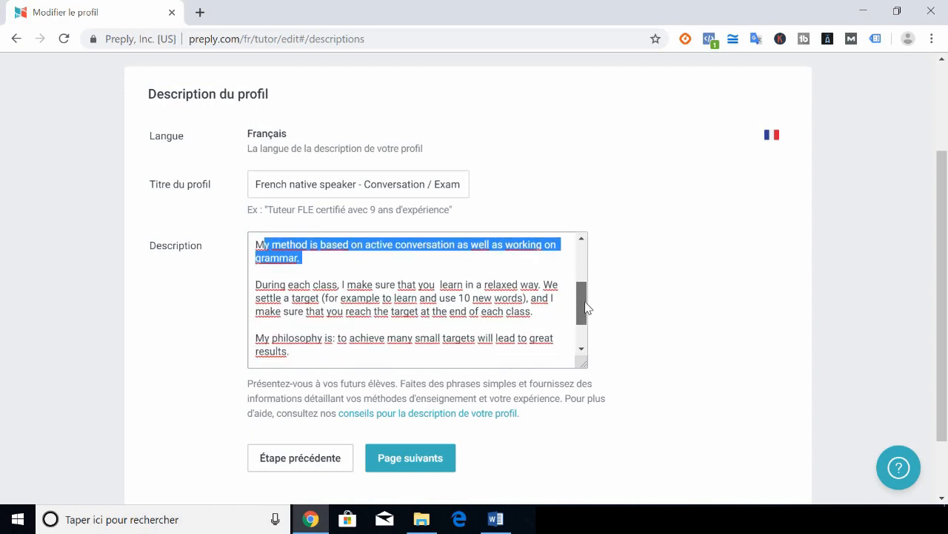
click(260, 284)
shift+click(449, 318)
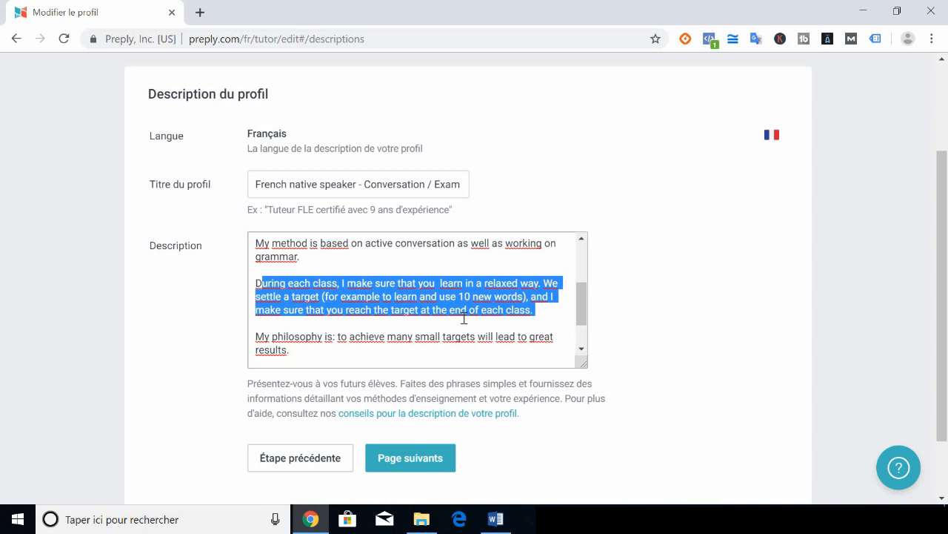
click(575, 330)
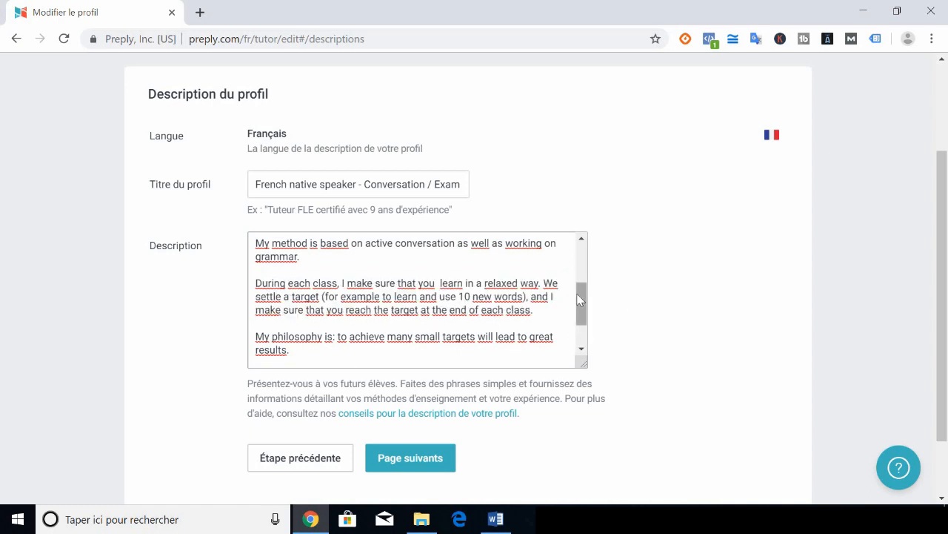
drag(579, 302, 572, 322)
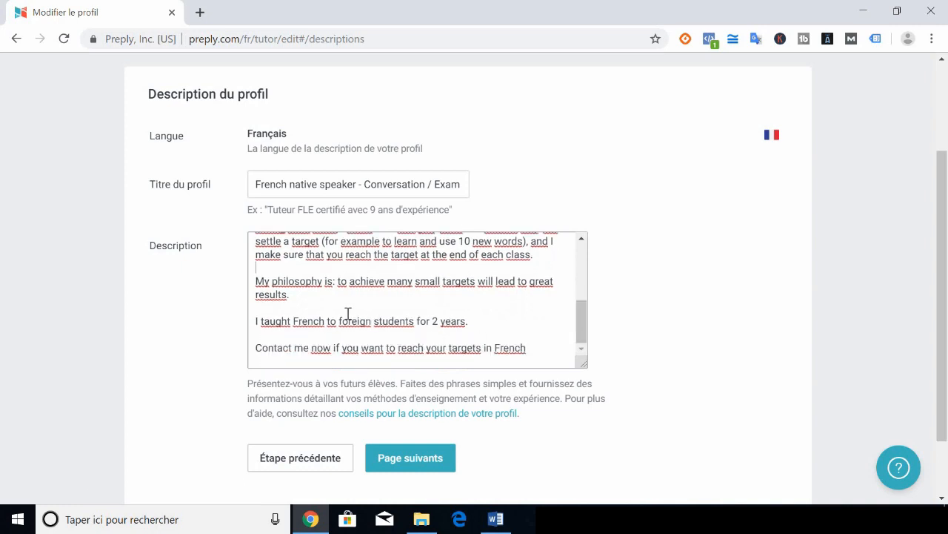
drag(264, 321, 360, 342)
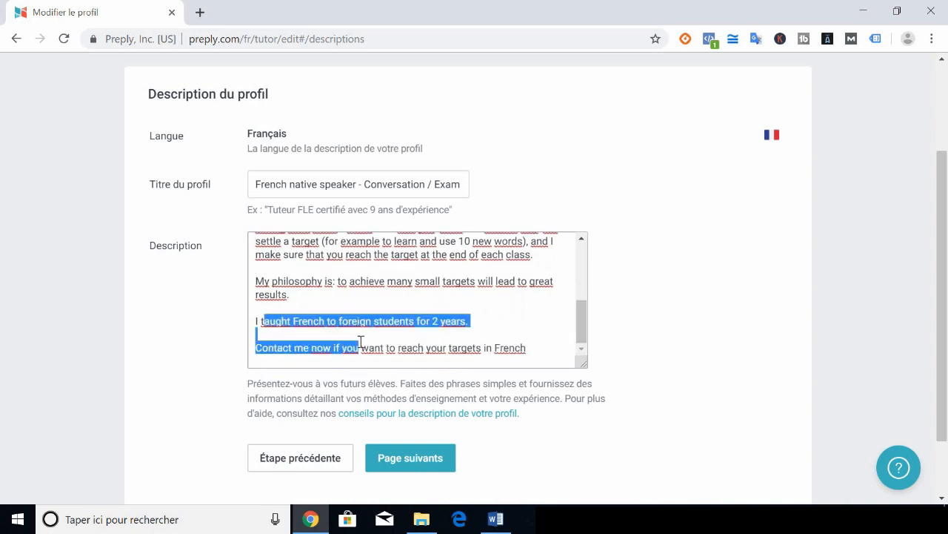
click(326, 331)
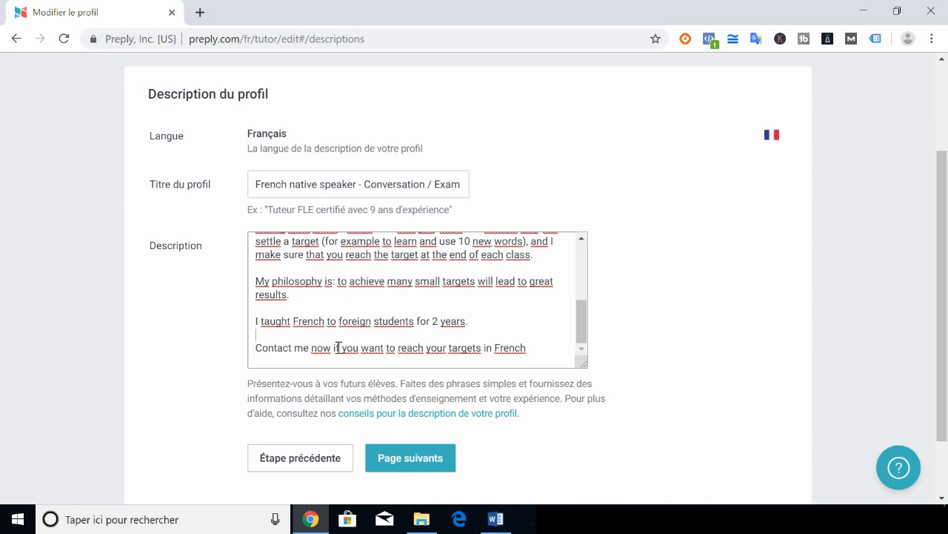
drag(337, 348, 245, 351)
Submit the description, review the checked Langue française specializations, and submit Matières
click(392, 459)
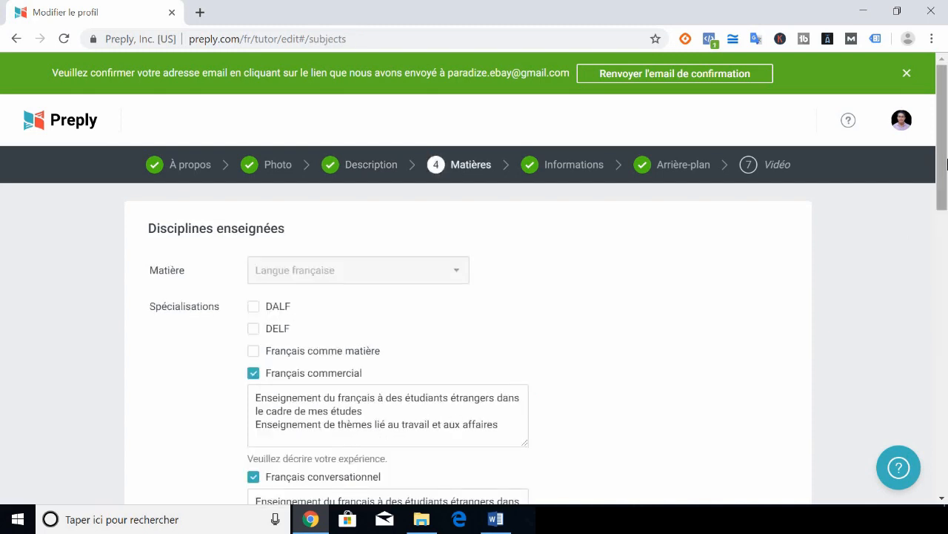
drag(947, 119, 947, 198)
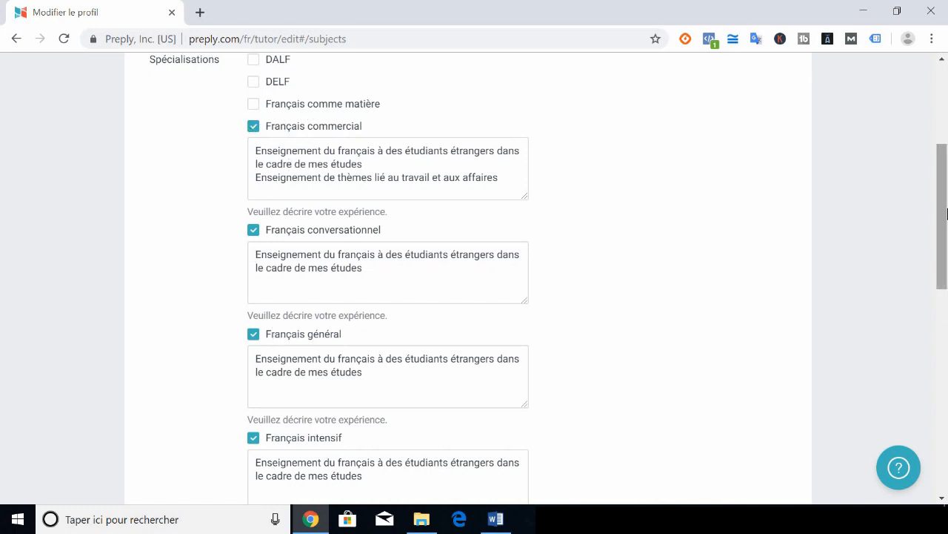
drag(947, 213, 947, 275)
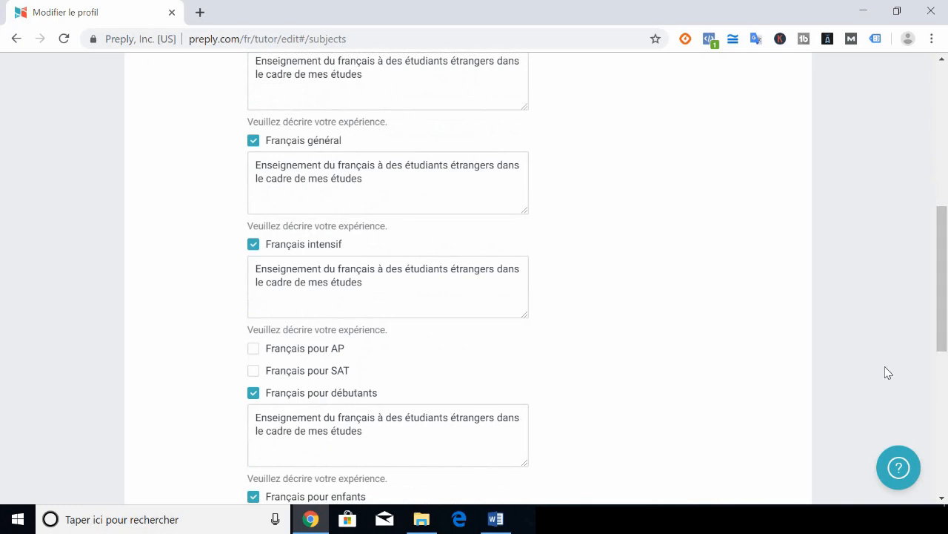
drag(944, 331, 911, 263)
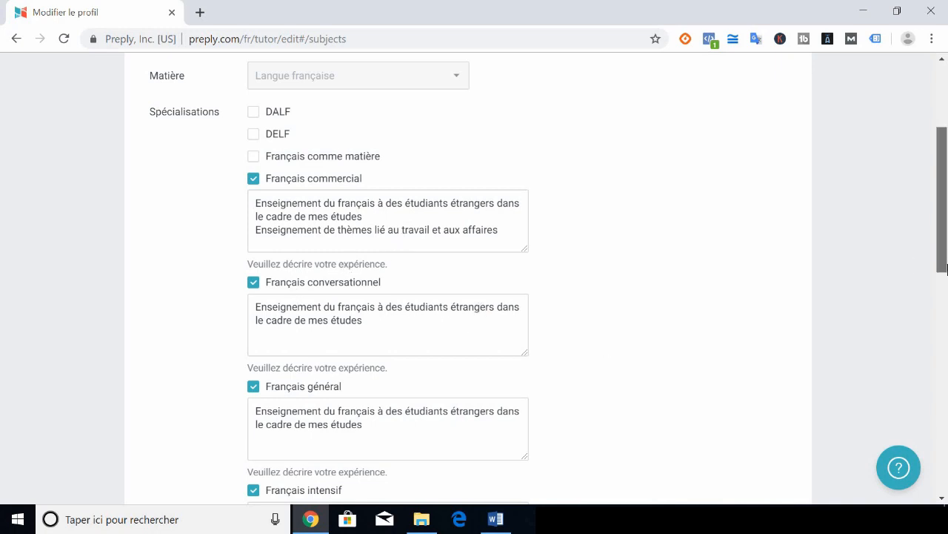
scroll(421, 272, down, 2)
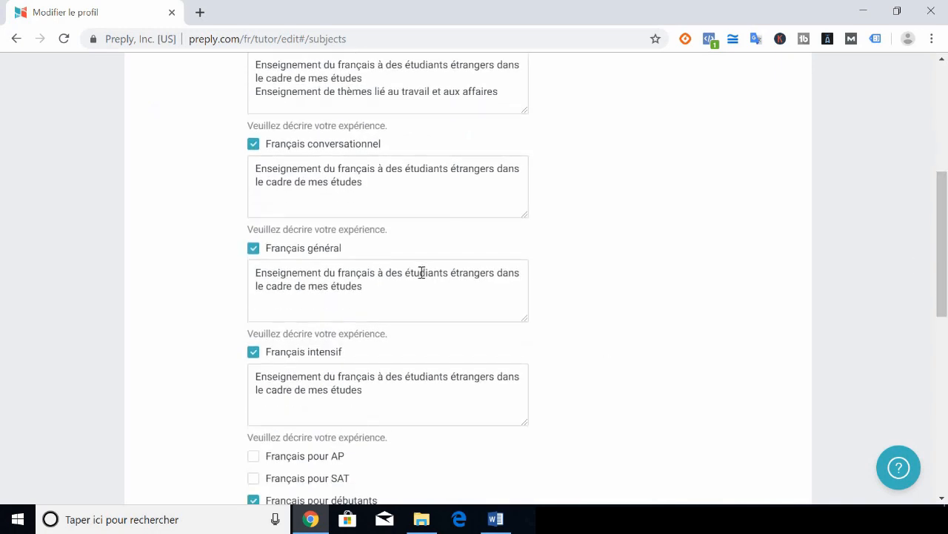
scroll(489, 470, down, 6)
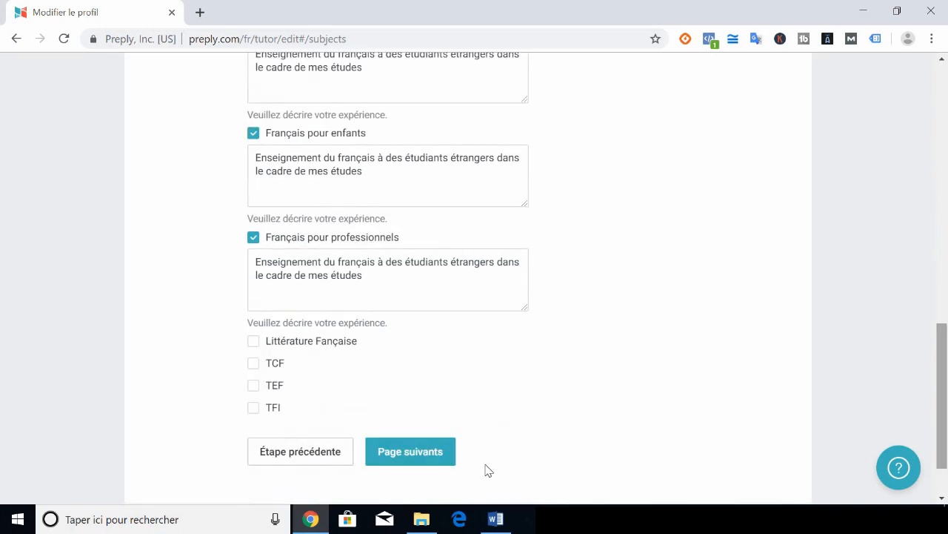
click(430, 452)
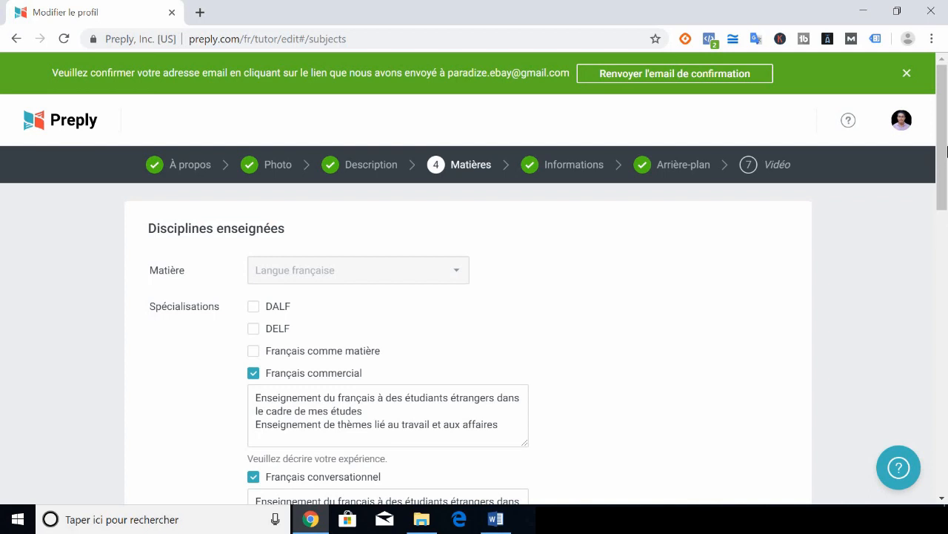
Confirm 2 years' experience and the 17.00 $ hourly rate, then continue to Arrière-plan
drag(946, 152, 940, 237)
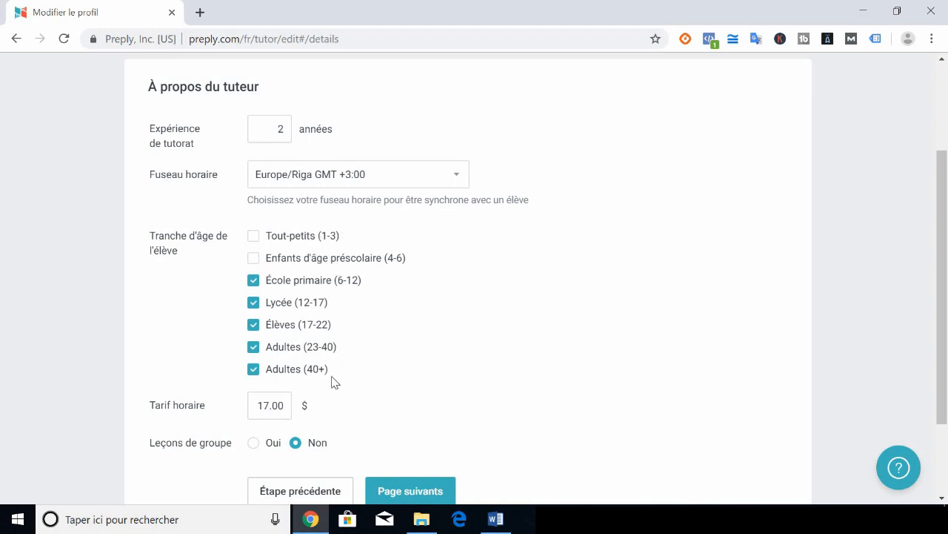
drag(259, 409, 288, 408)
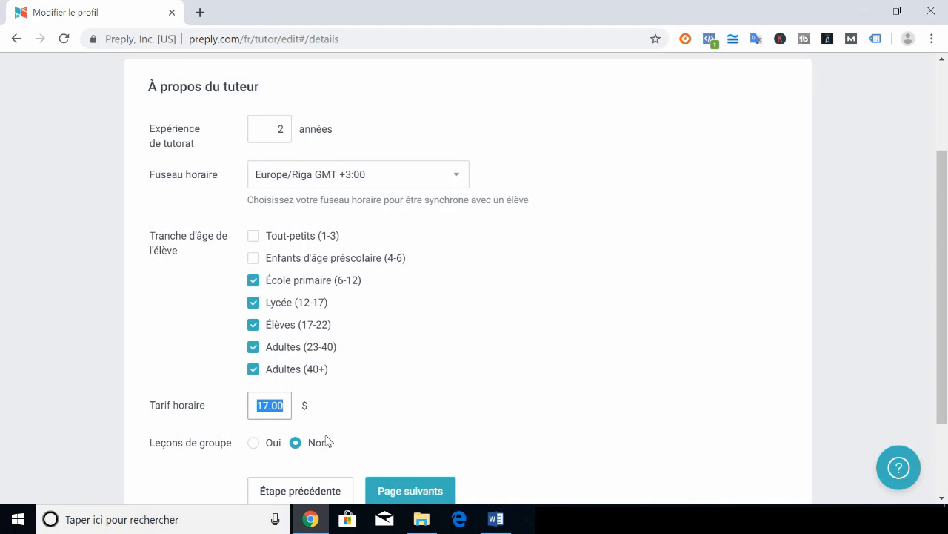
scroll(946, 361, down, 1)
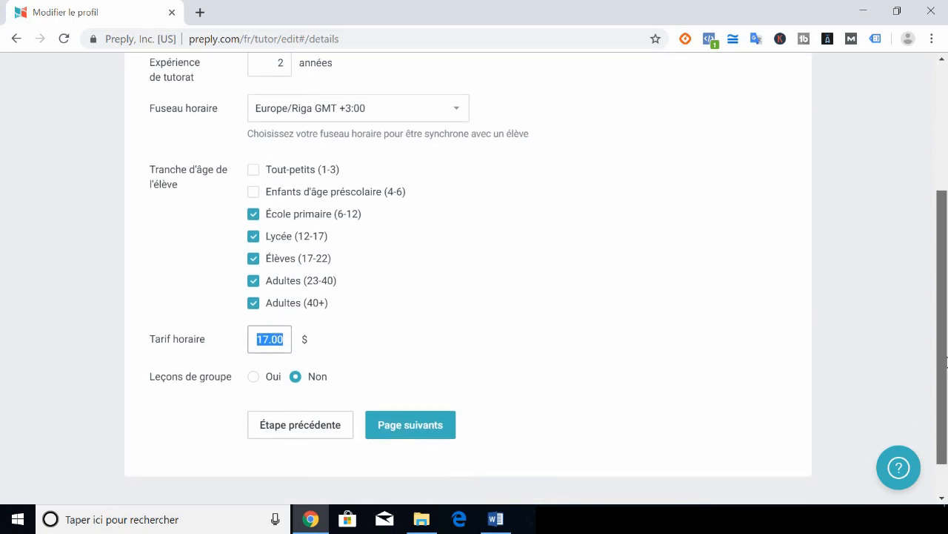
scroll(946, 362, down, 1)
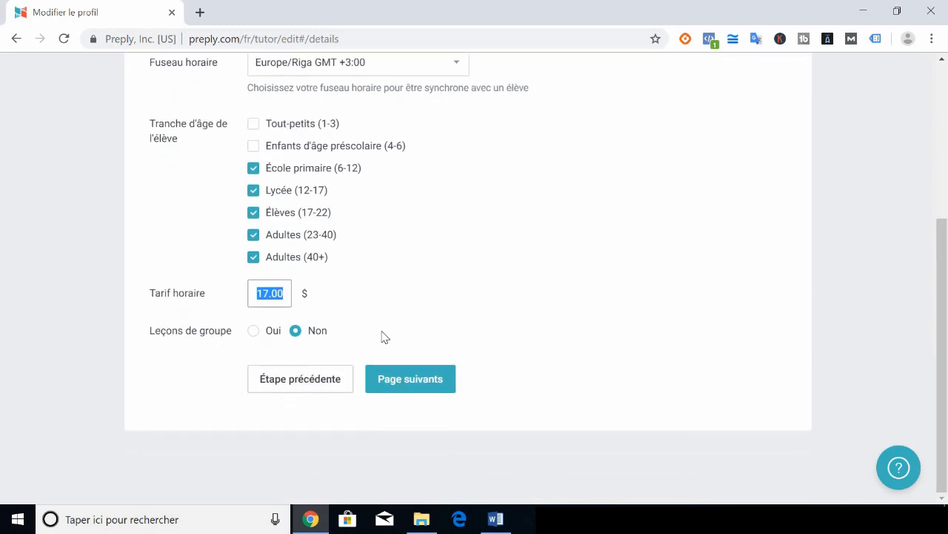
click(395, 380)
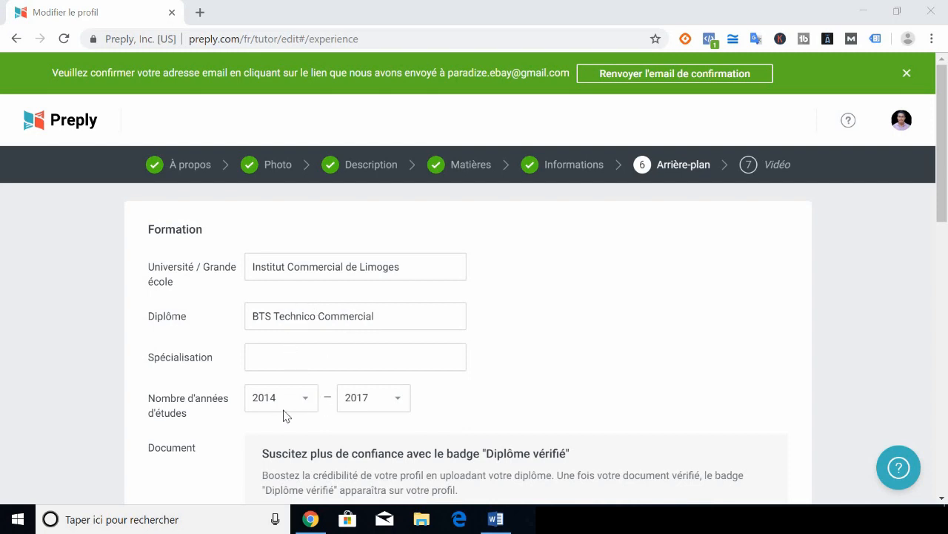
drag(946, 175, 946, 258)
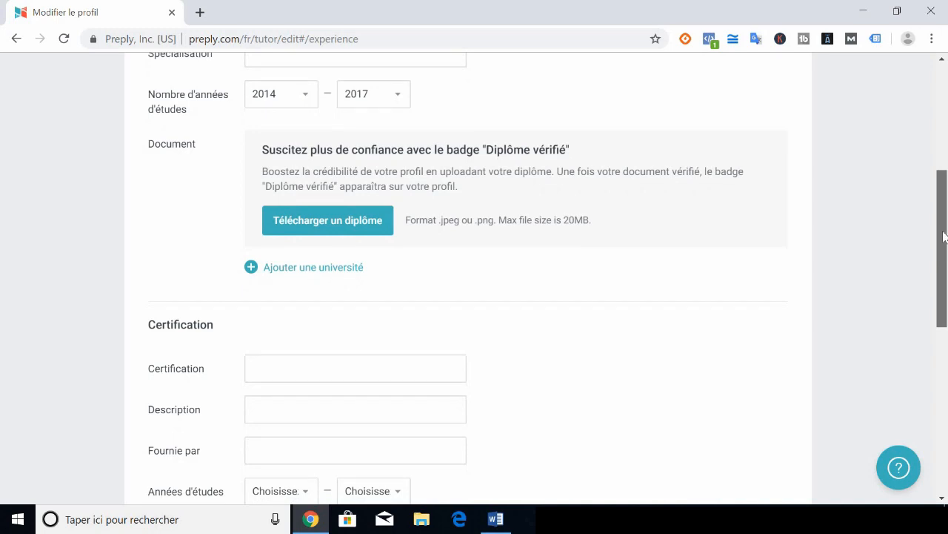
scroll(542, 280, up, 1)
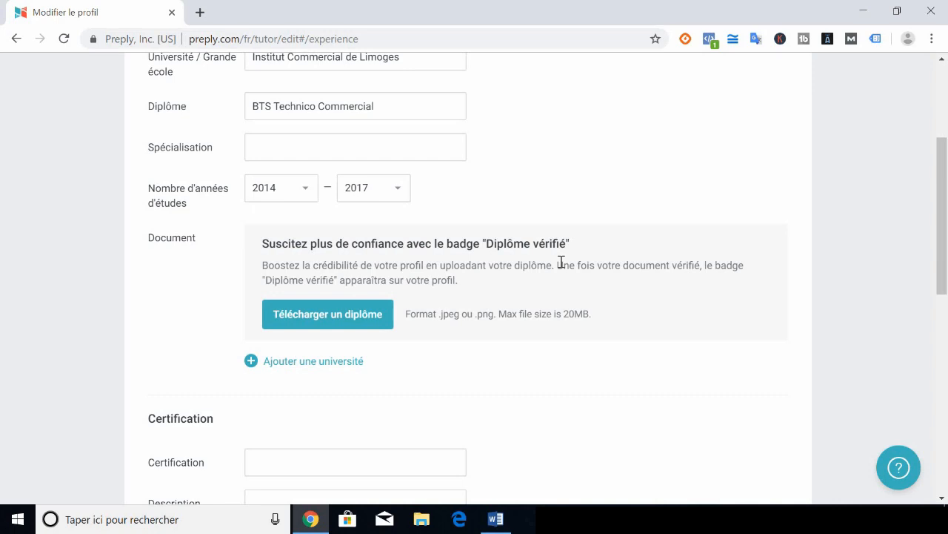
drag(943, 272, 945, 392)
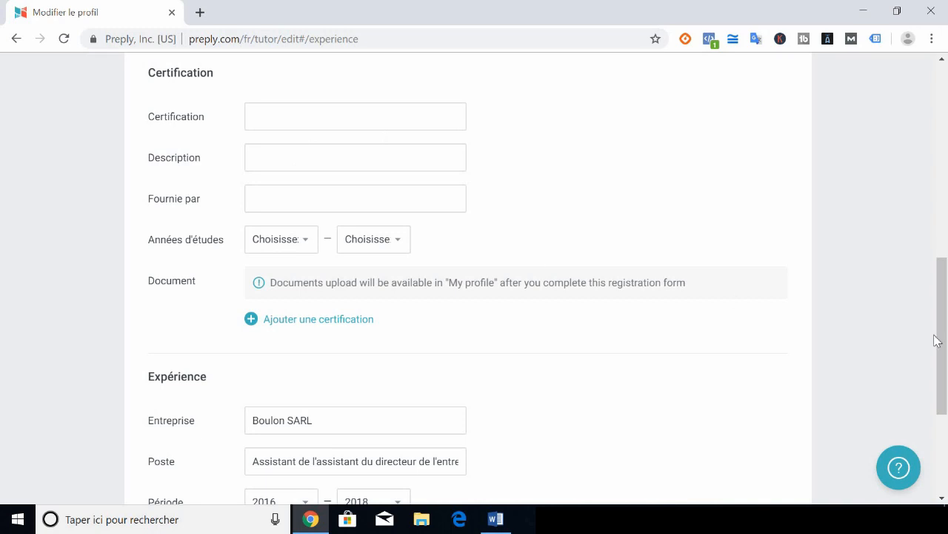
drag(938, 340, 940, 418)
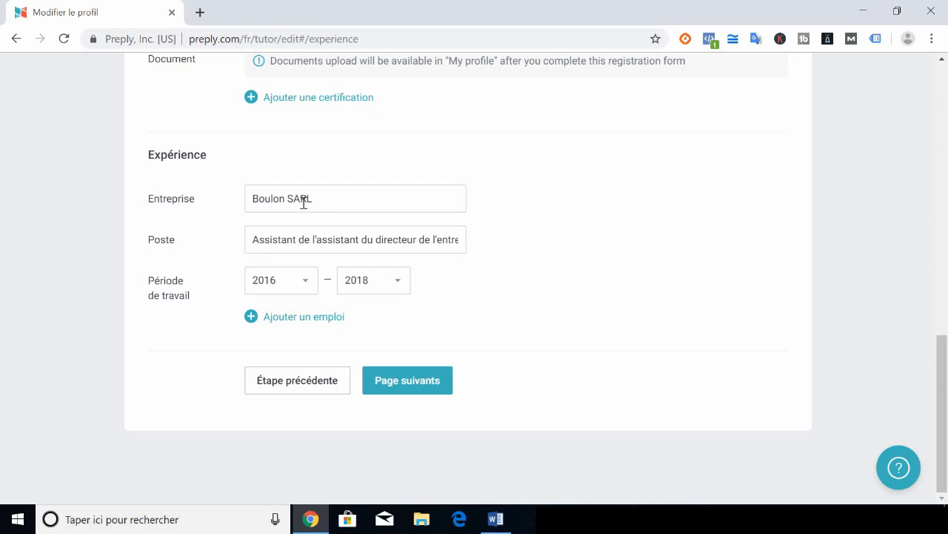
Prefix the Boulon SARL job title with '3ème' and submit the background step
drag(320, 199, 251, 202)
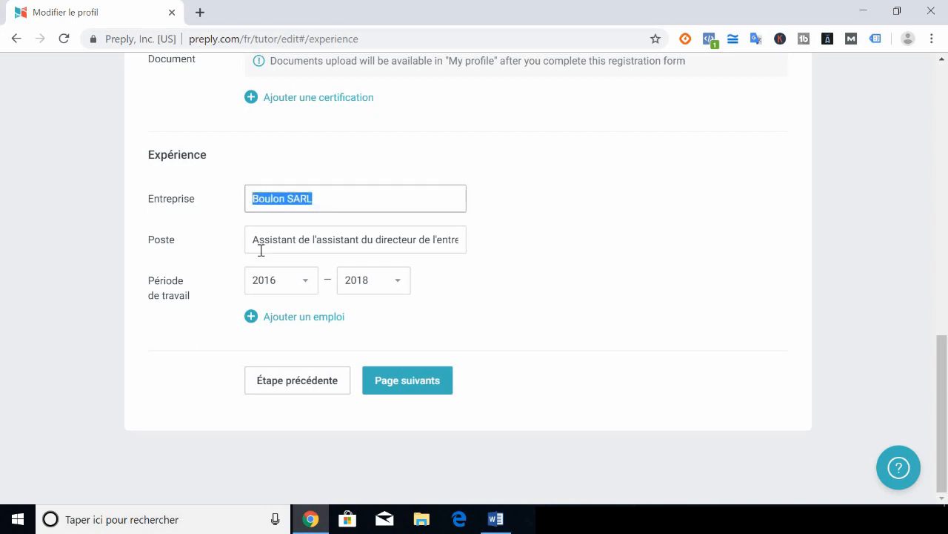
drag(256, 248, 335, 286)
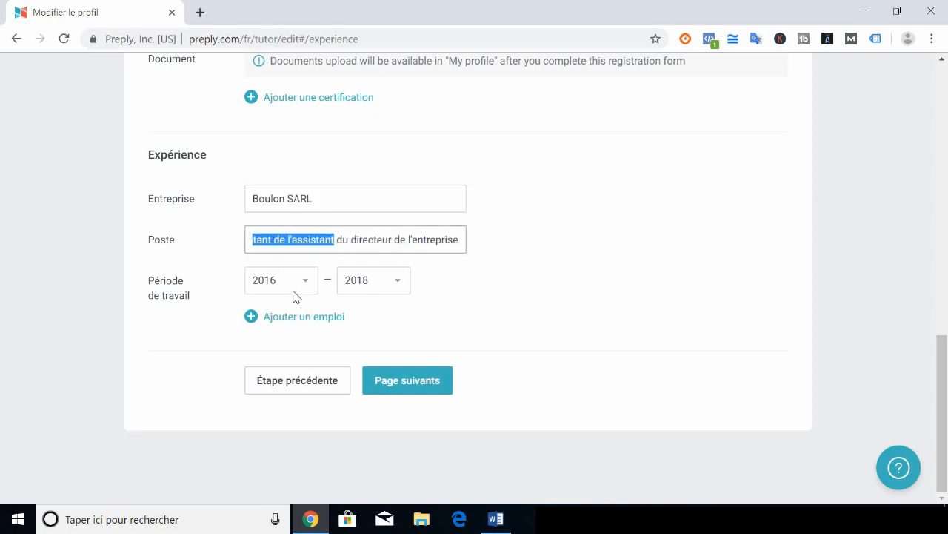
click(309, 246)
drag(342, 246, 247, 249)
click(251, 246)
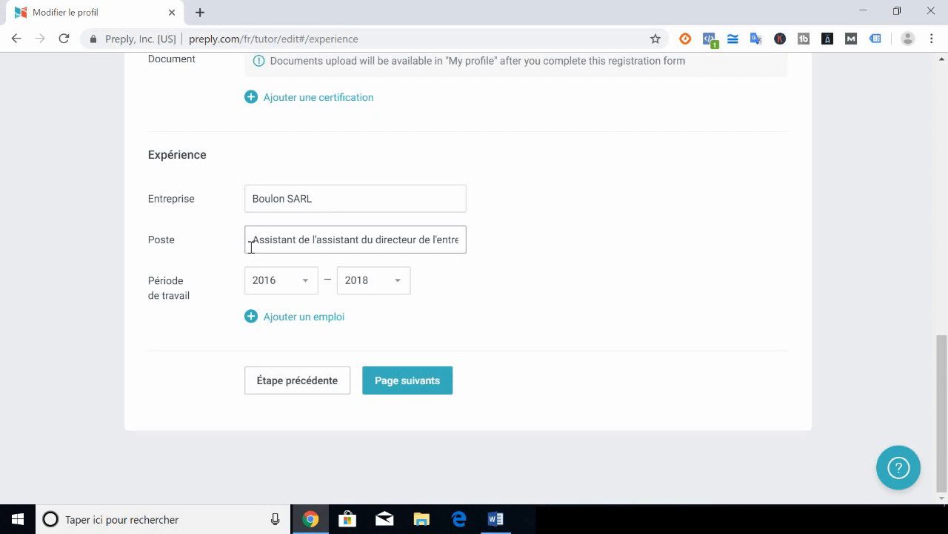
text(3ème)
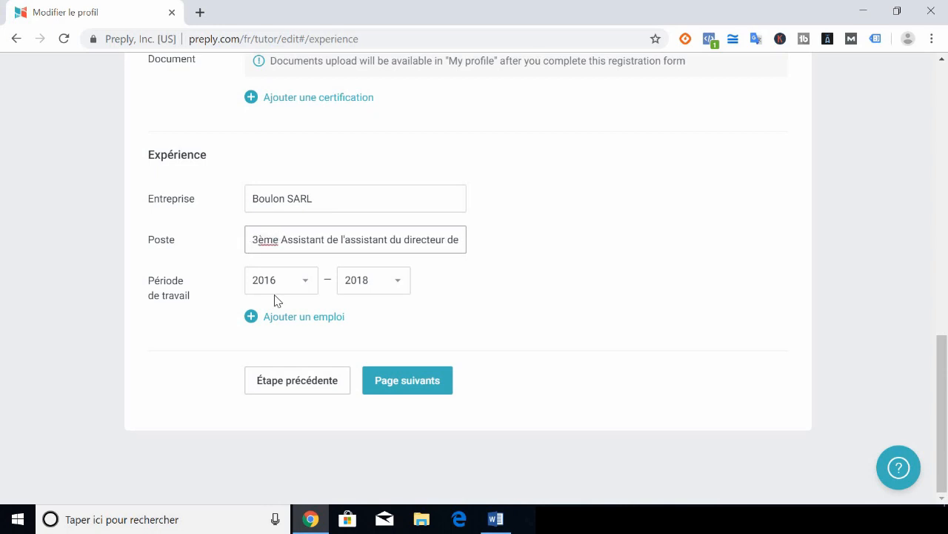
click(653, 320)
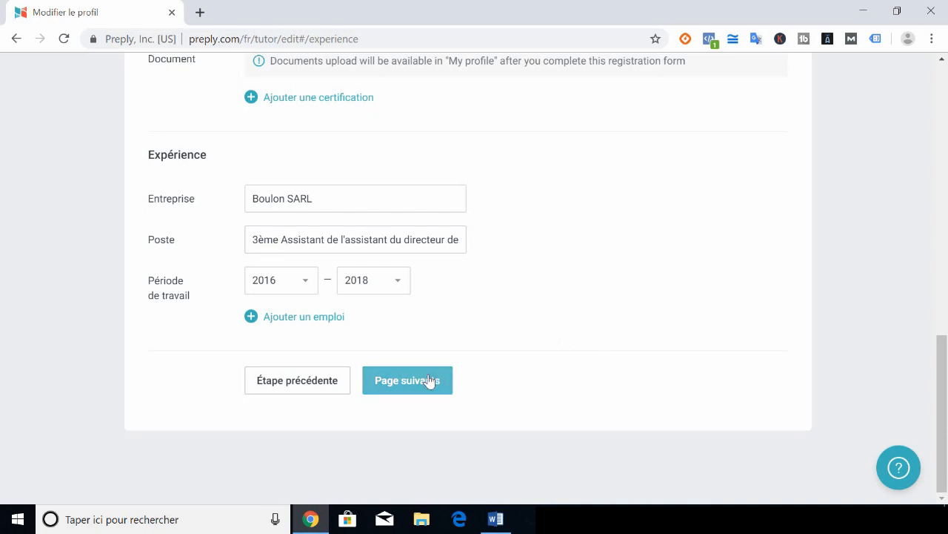
click(430, 381)
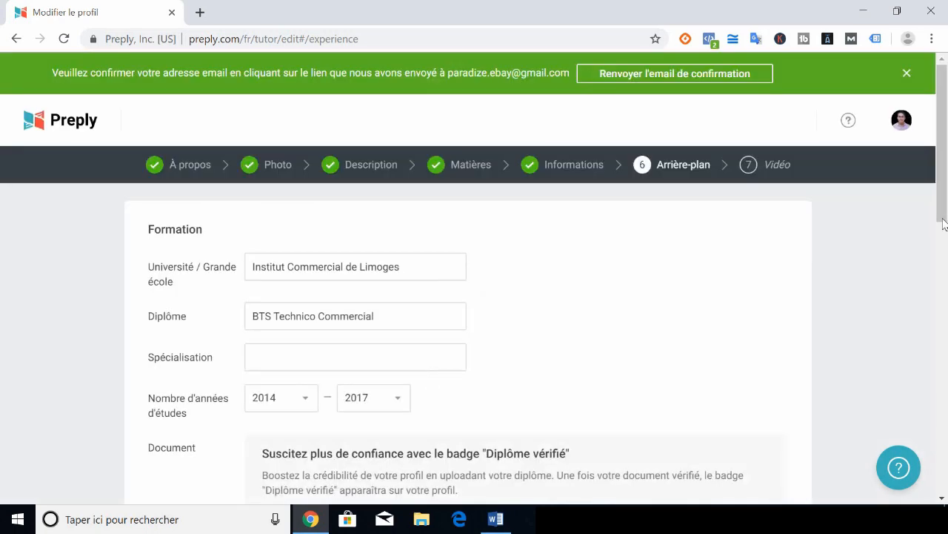
Scroll through the presentation-video recommendations, then open a blank new browser tab
scroll(947, 231, down, 2)
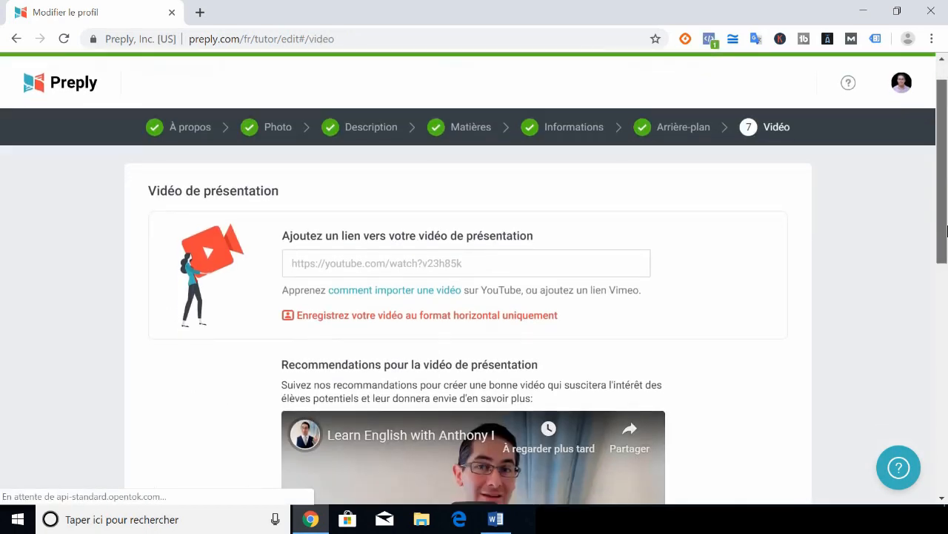
scroll(947, 231, down, 3)
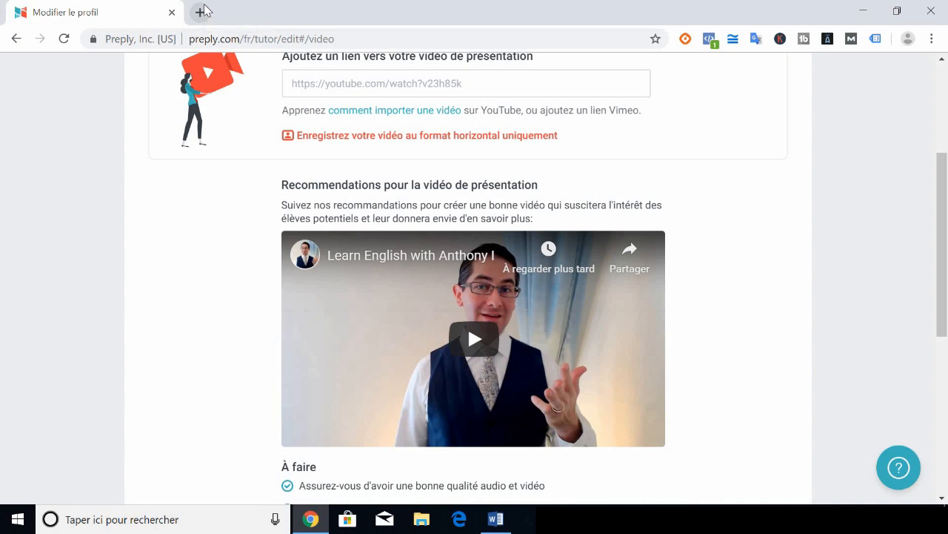
click(201, 12)
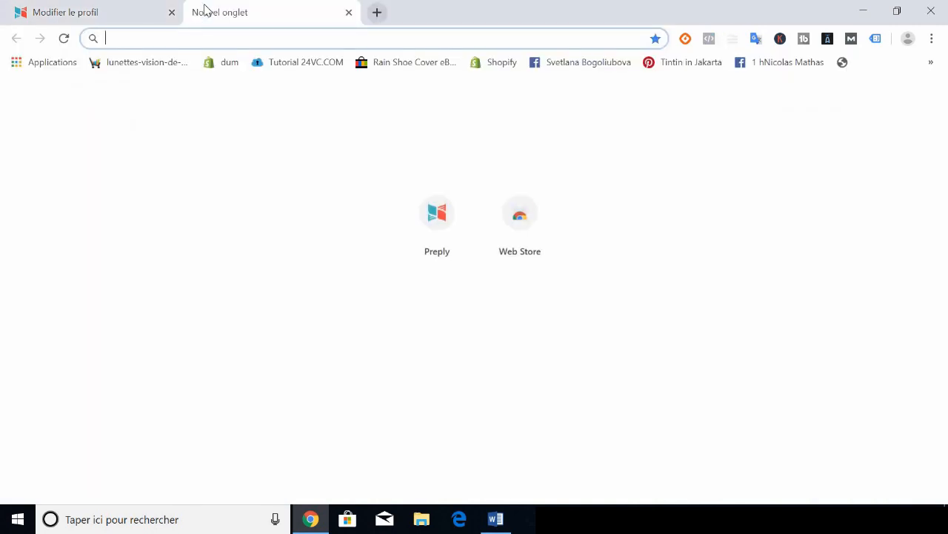
Load preply.com, strip the en/availability path back to the home address, and open another tab
text(pr)
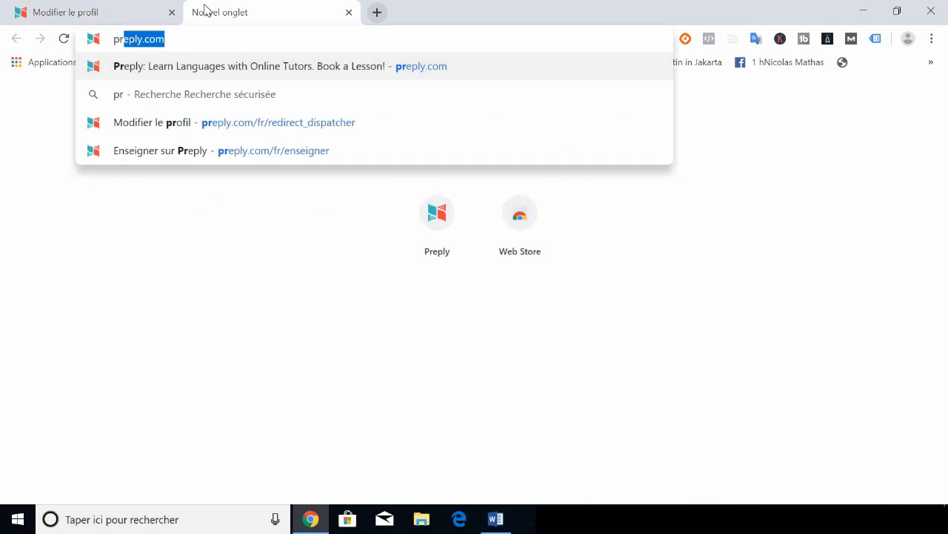
key(Return)
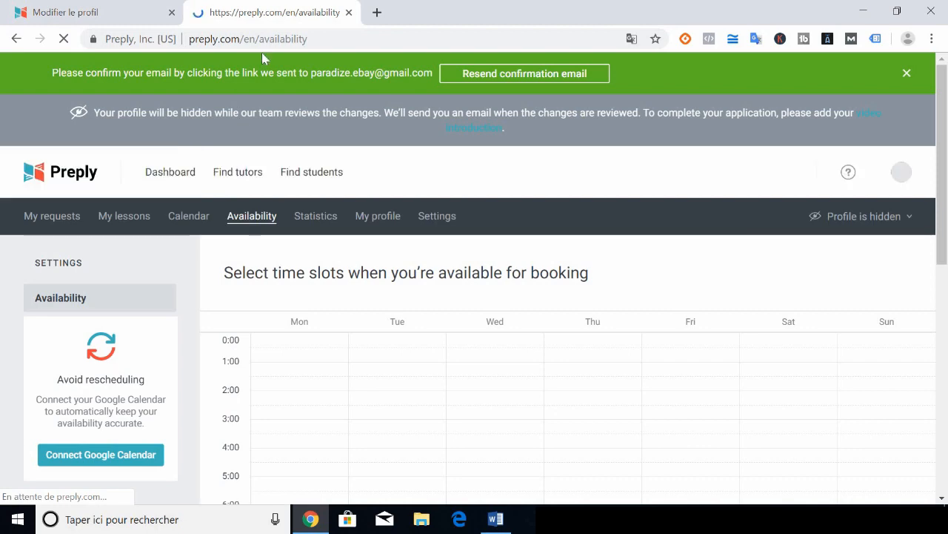
click(255, 45)
double_click(251, 43)
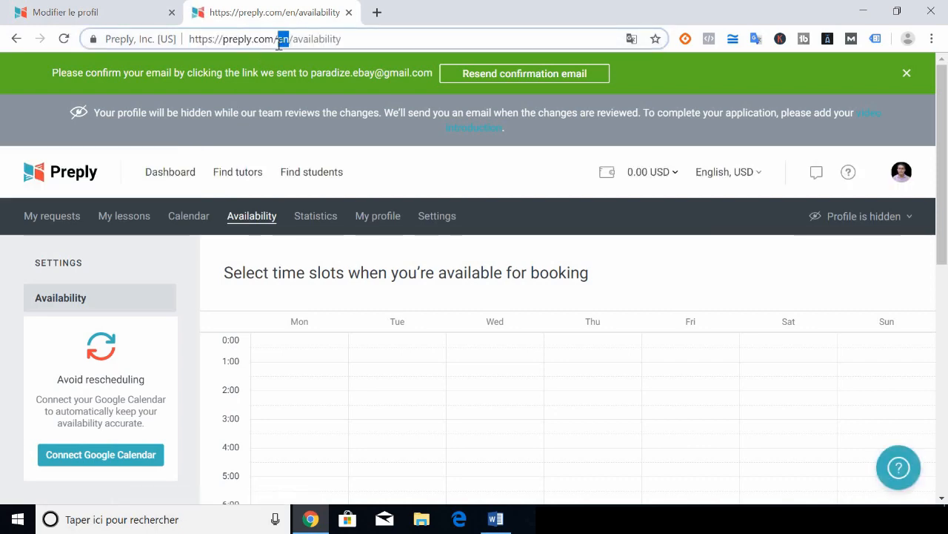
drag(278, 43, 546, 60)
key(BackSpace)
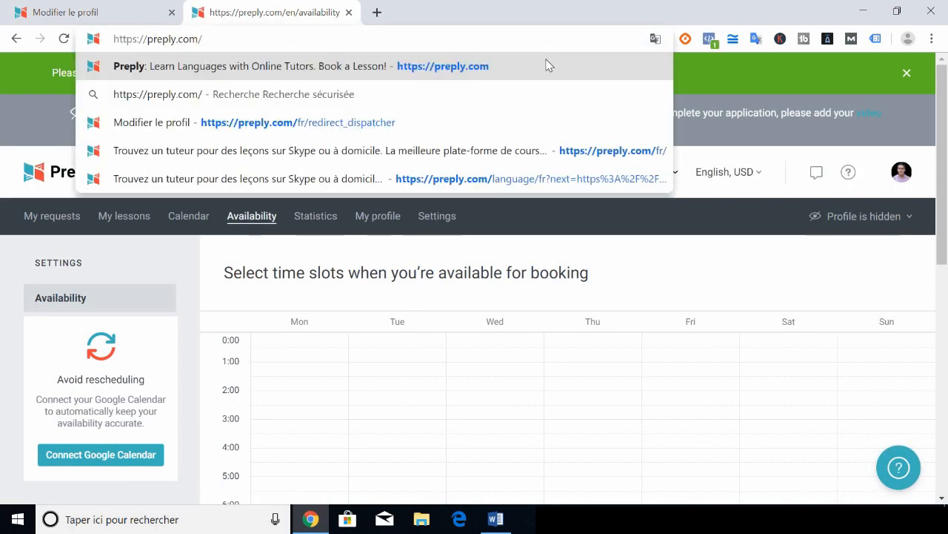
key(Return)
click(383, 17)
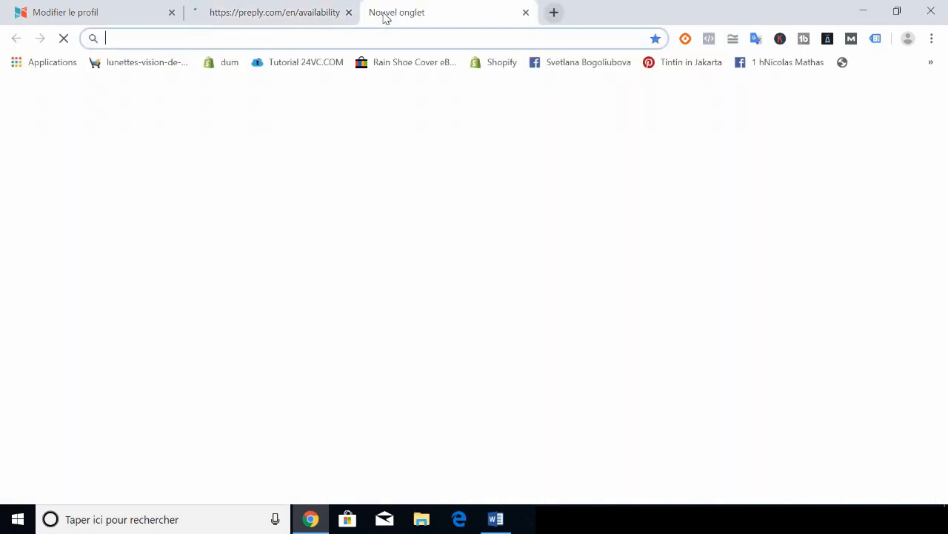
Go to google.fr, search 'preply video tutor' and scroll to the 'Profile video advice - Preply' result
text(goo)
key(Return)
click(336, 36)
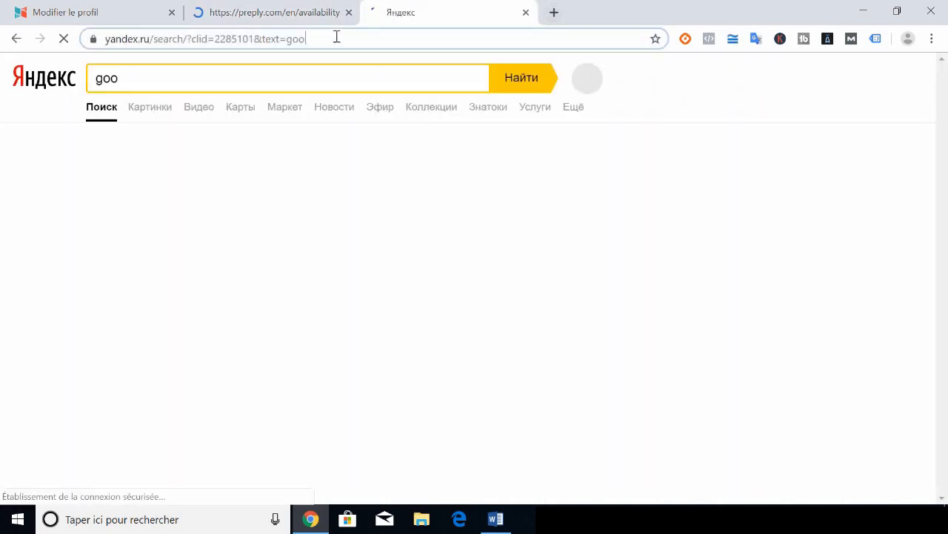
text(google.fr)
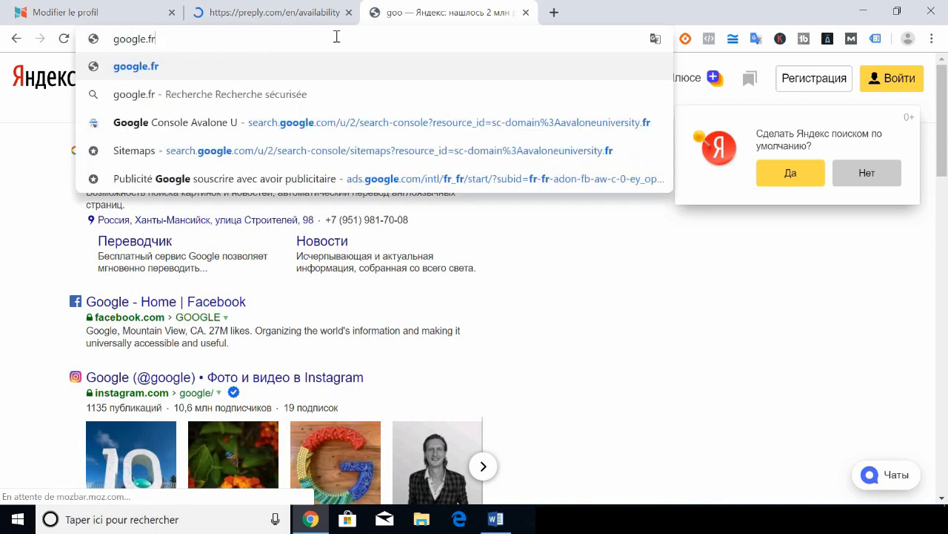
key(Return)
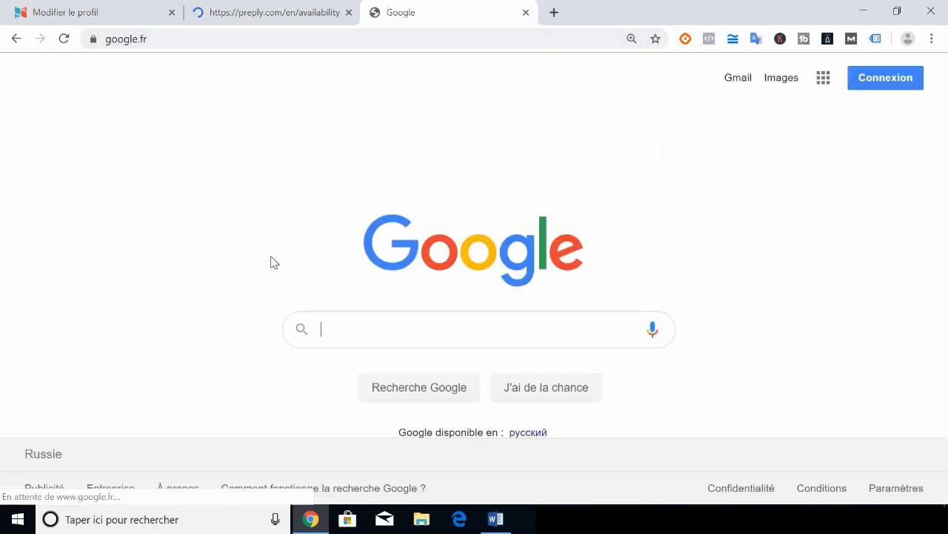
text(preply)
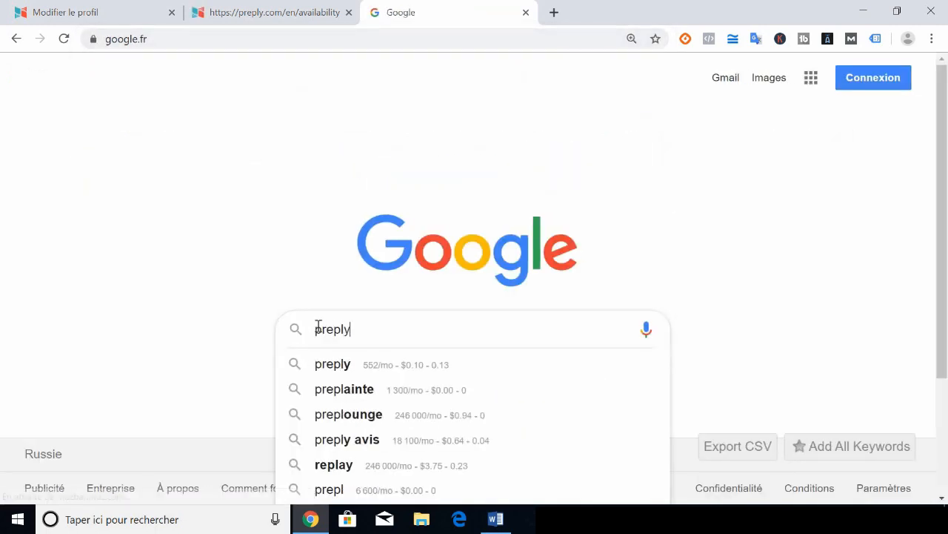
text( video tutor)
key(Return)
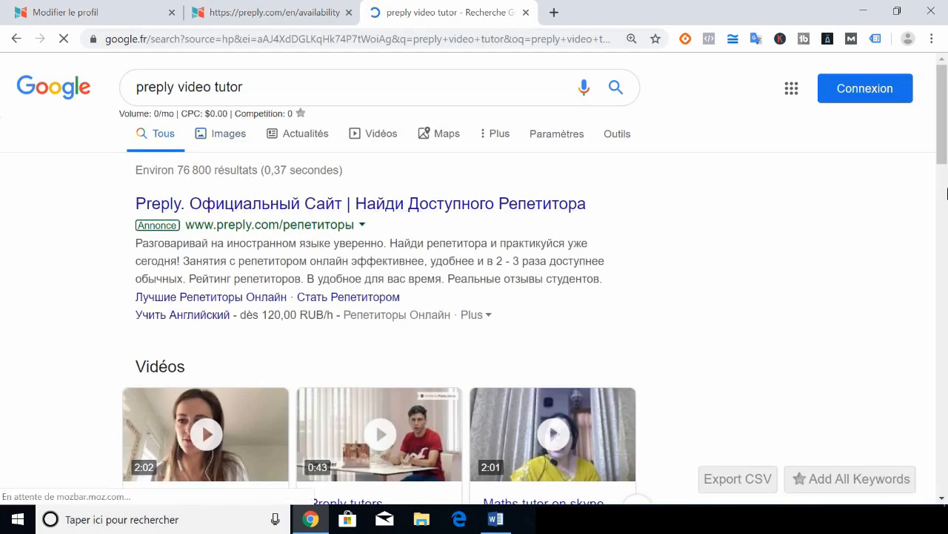
drag(943, 162, 945, 219)
scroll(314, 285, down, 6)
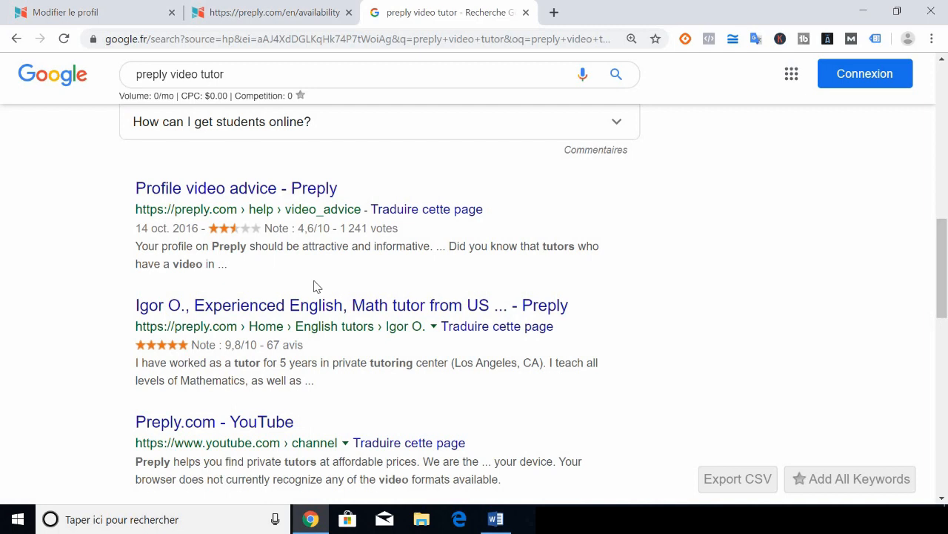
Open Preply's 'Profile video advice' page and scroll through it
click(245, 192)
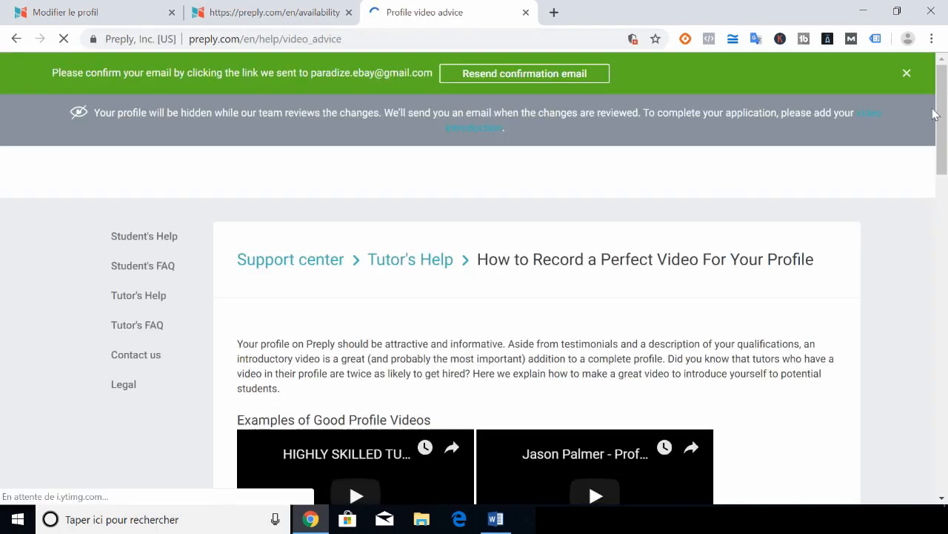
scroll(946, 162, down, 3)
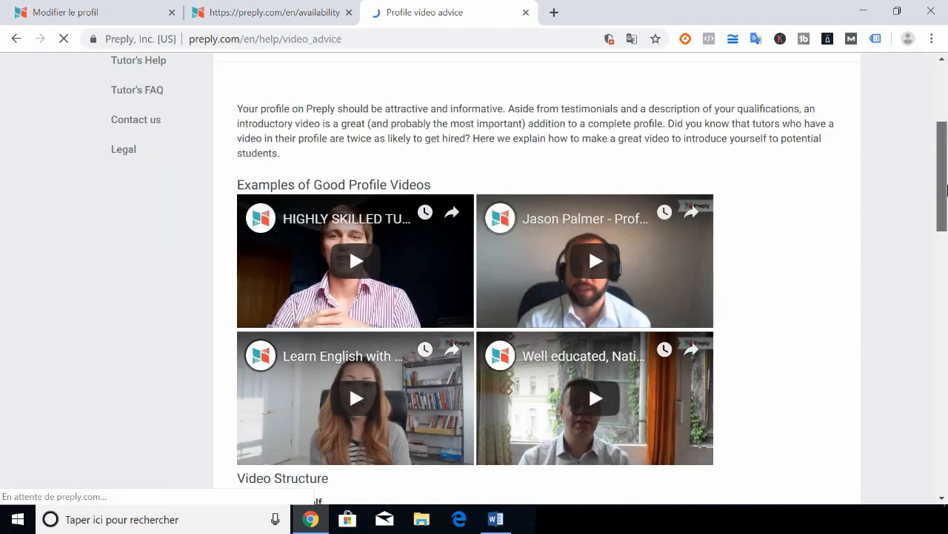
scroll(947, 193, down, 3)
drag(947, 219, 933, 146)
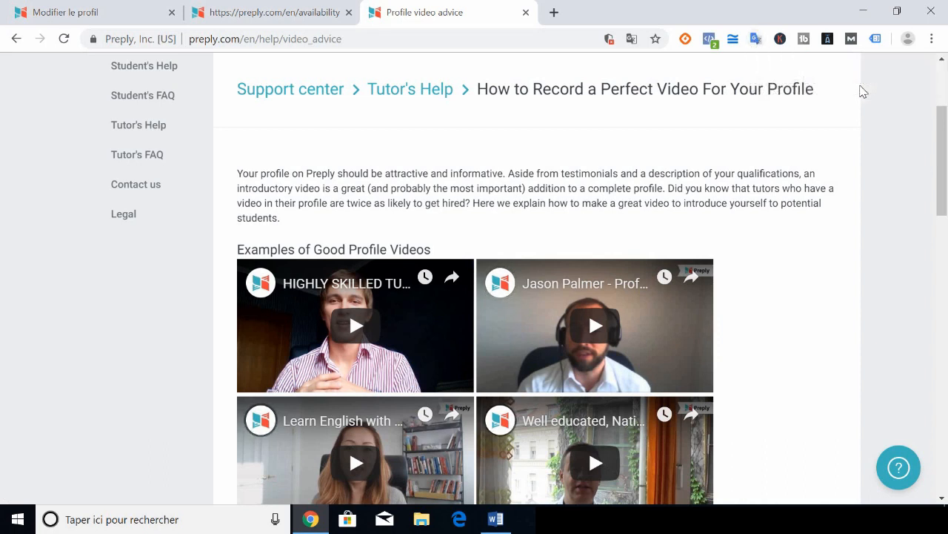
scroll(941, 137, up, 2)
drag(941, 138, 940, 131)
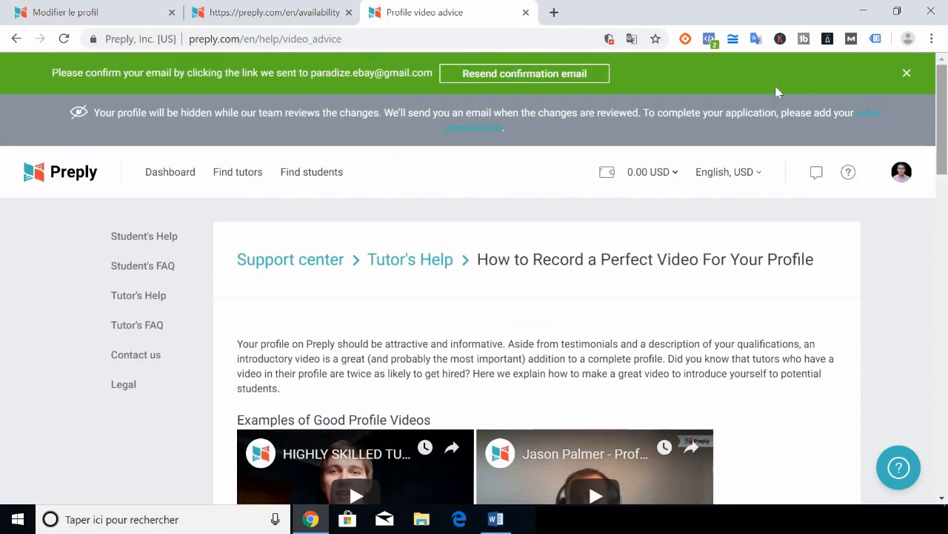
Translate the video advice page into French with the Google Translate extension and read on
click(756, 40)
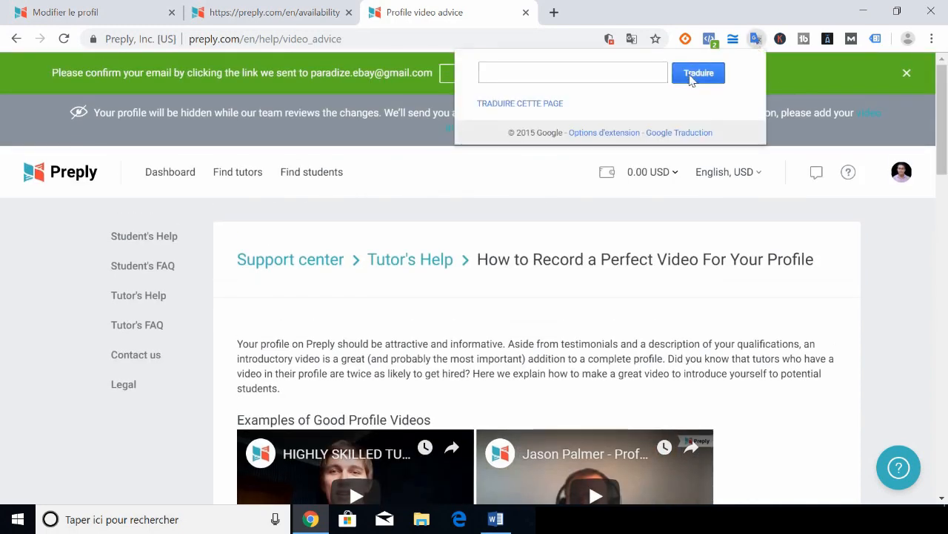
click(544, 105)
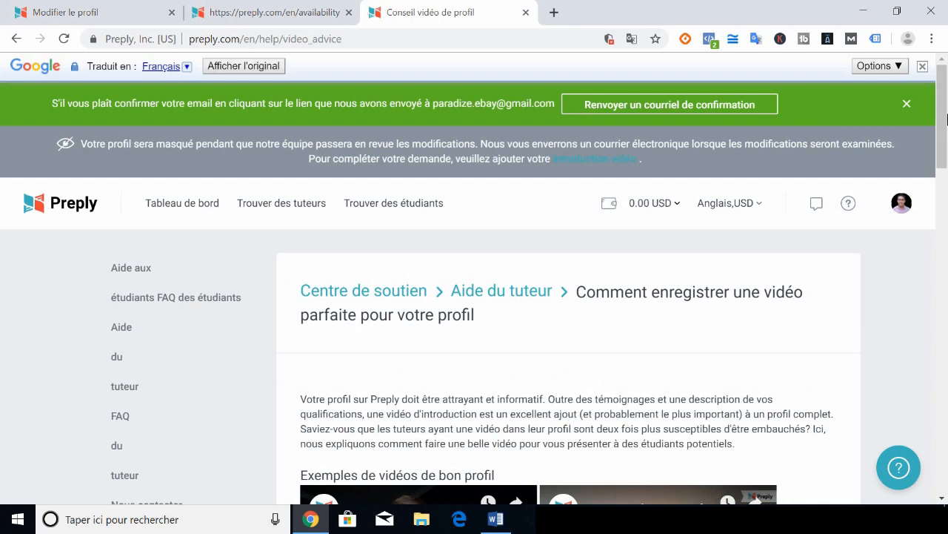
drag(946, 113, 947, 264)
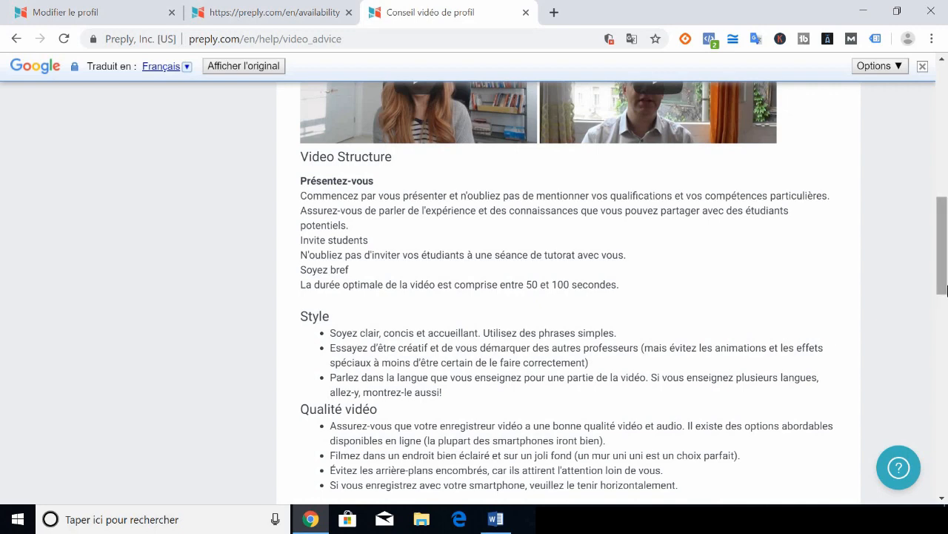
drag(942, 245, 943, 304)
Return to the Modifier le profil video step via the tabs and open a fourth blank tab
click(249, 7)
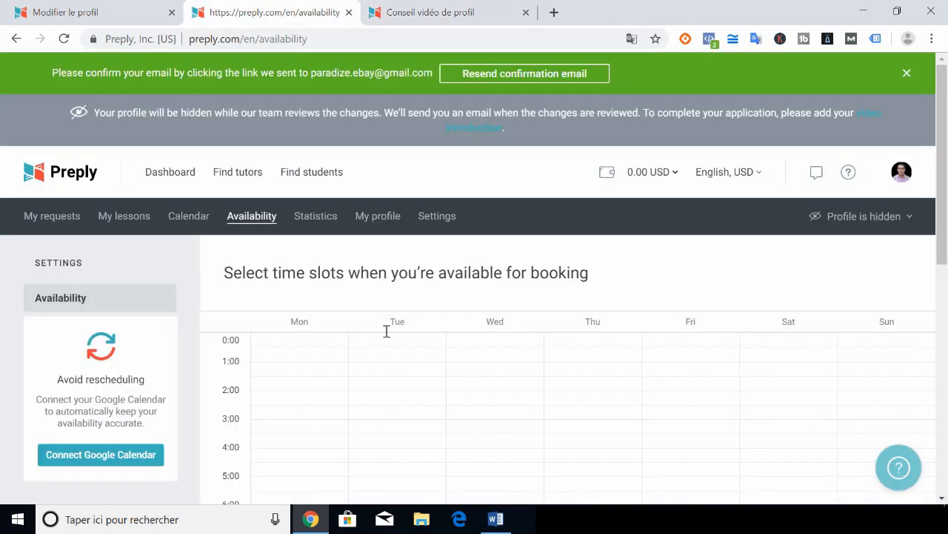
click(161, 11)
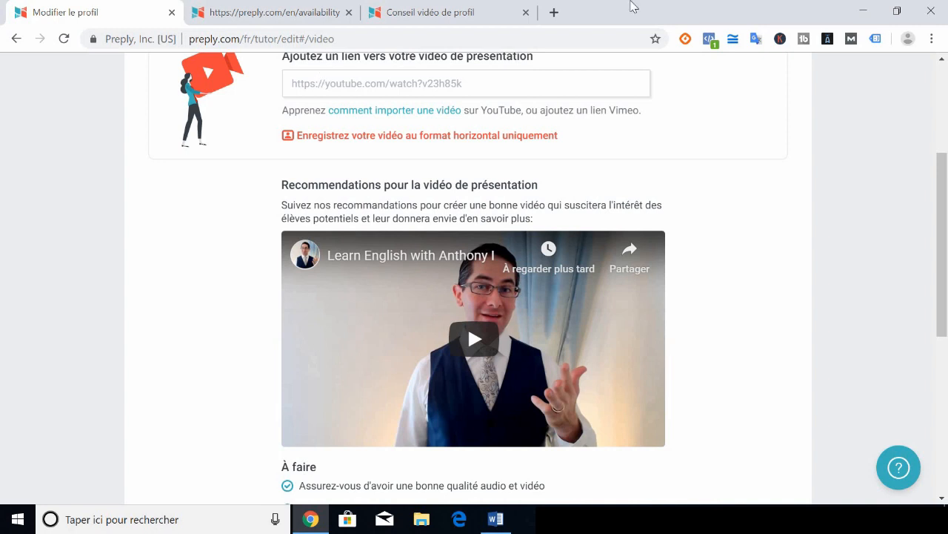
click(549, 10)
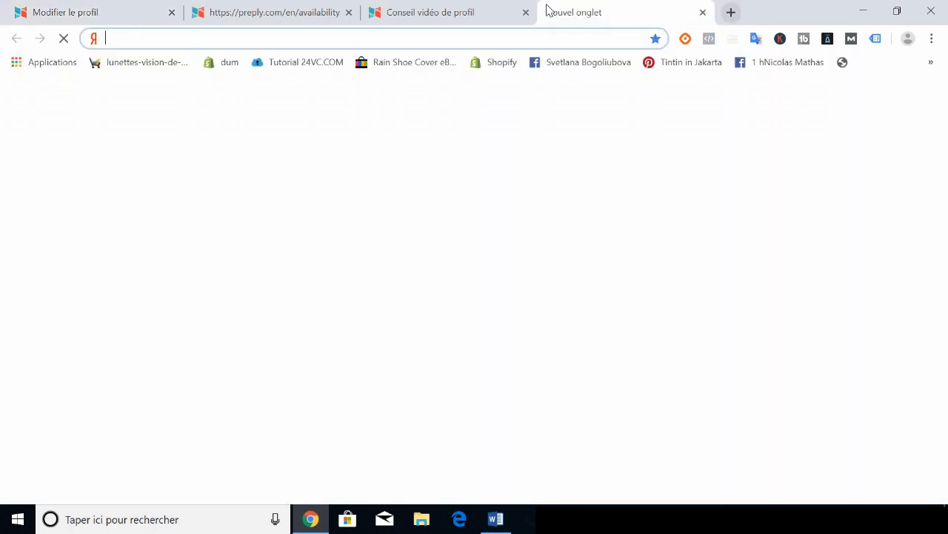
Go to youtube.com and show the 'Créer une vidéo ou un post' upload options
text(youtube.co)
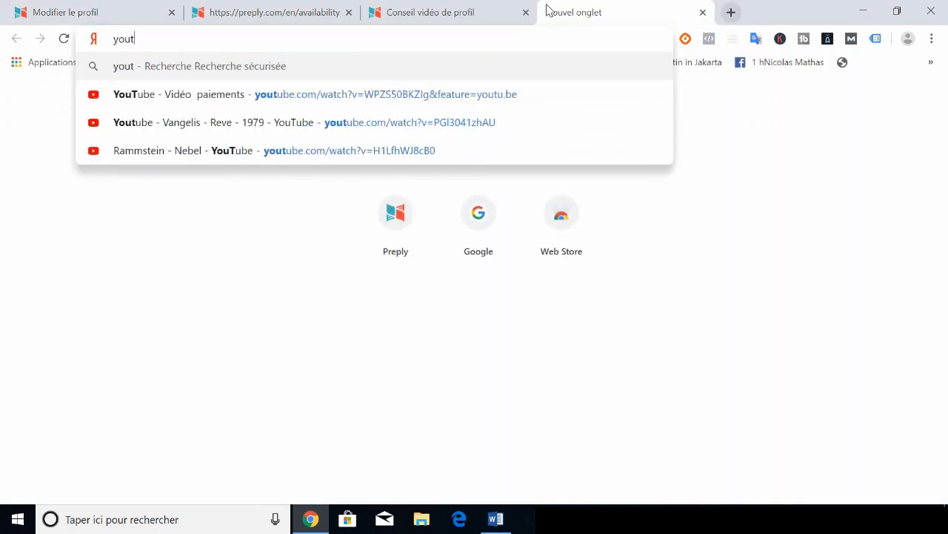
text(m)
key(Return)
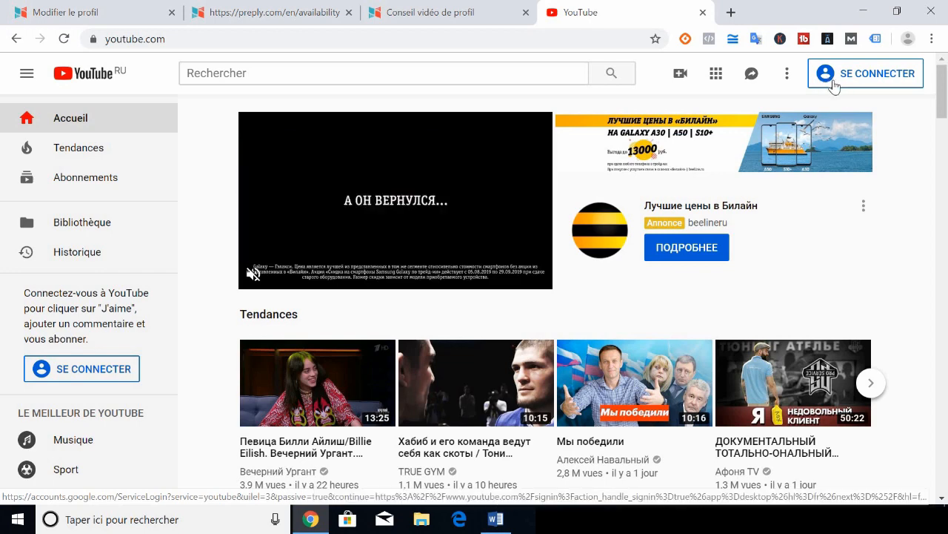
click(680, 77)
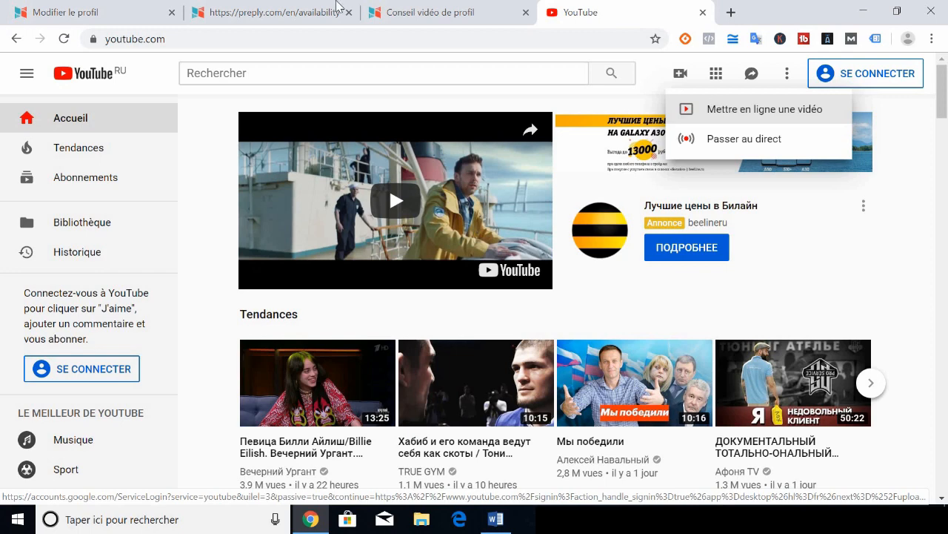
Back on Modifier le profil, select the empty video link field and scroll toward Terminer l'inscription
click(282, 12)
click(432, 7)
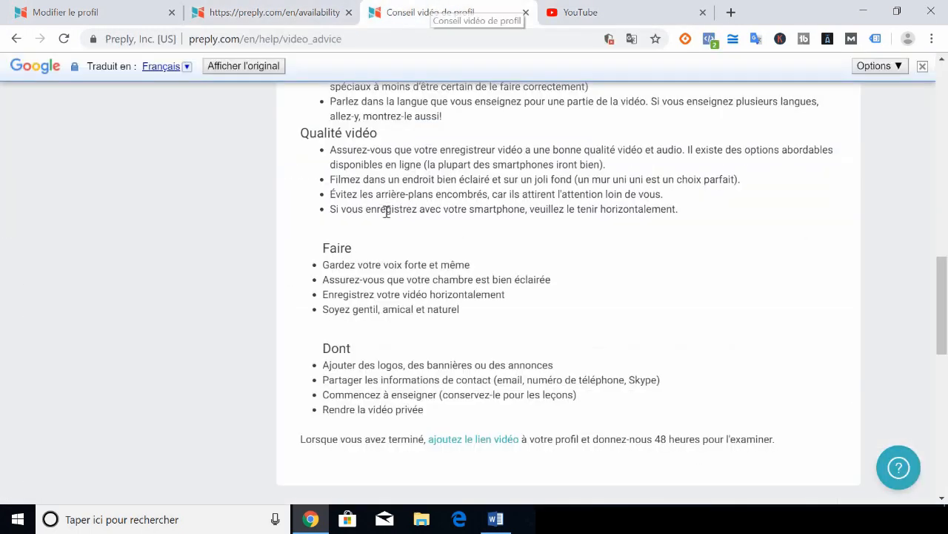
click(121, 7)
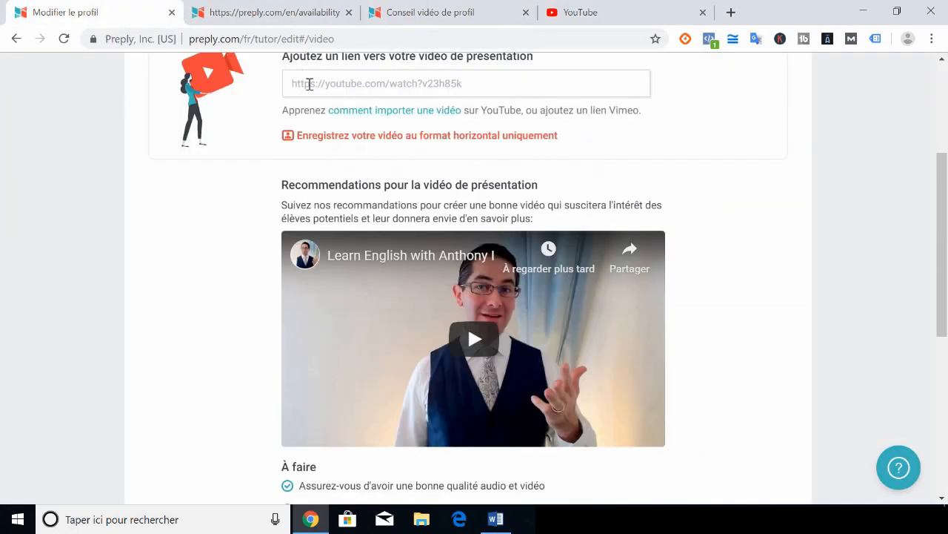
click(308, 83)
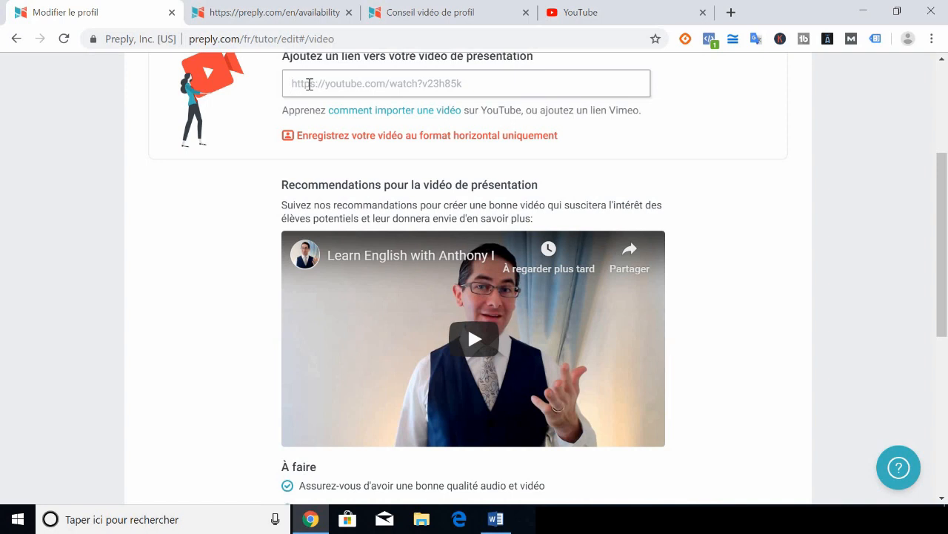
scroll(947, 211, down, 5)
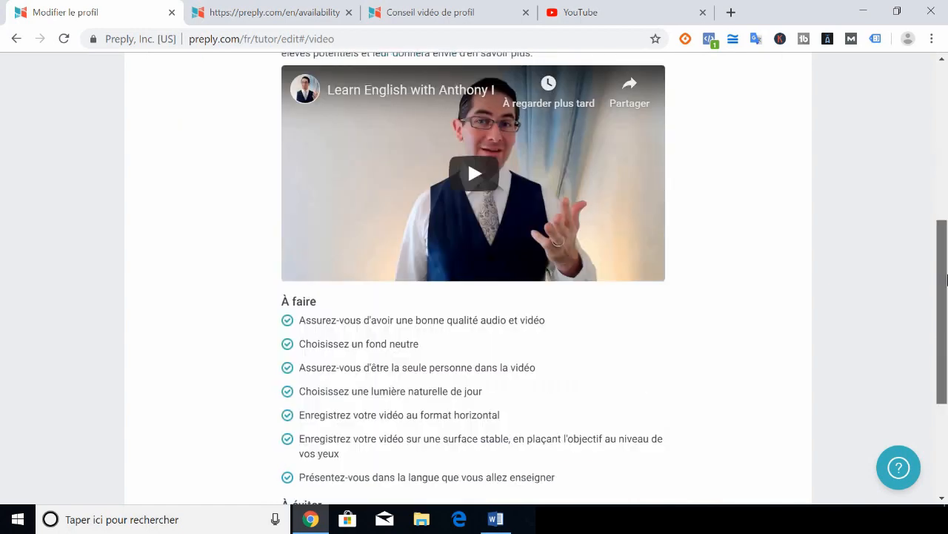
scroll(947, 188, up, 6)
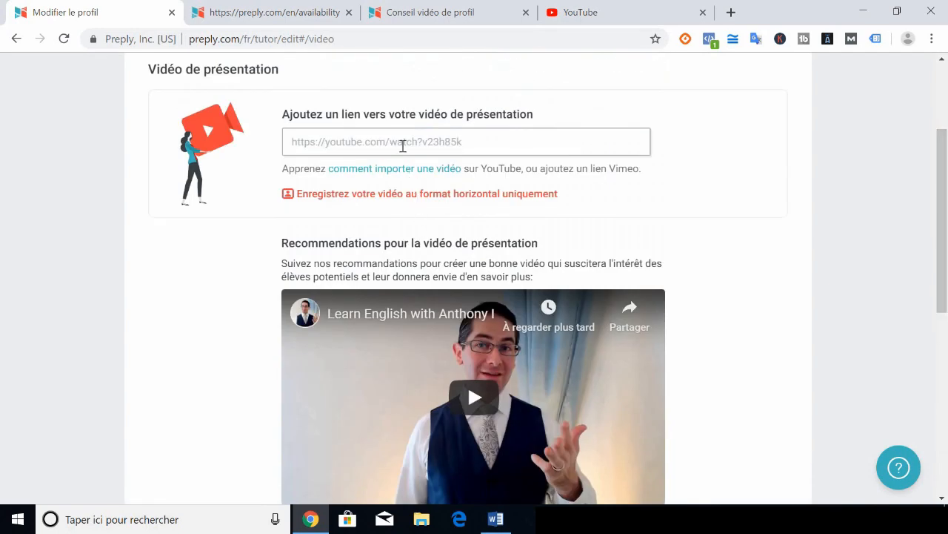
scroll(945, 223, down, 5)
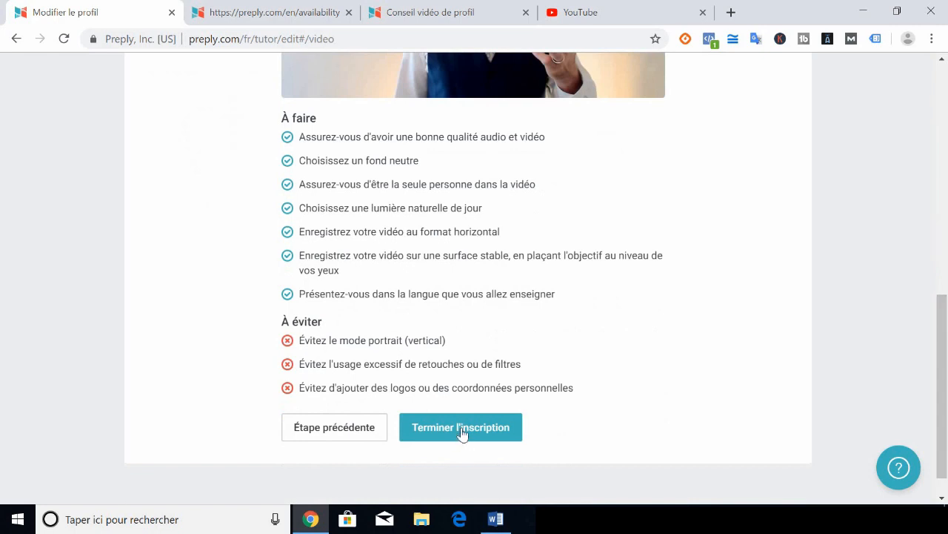